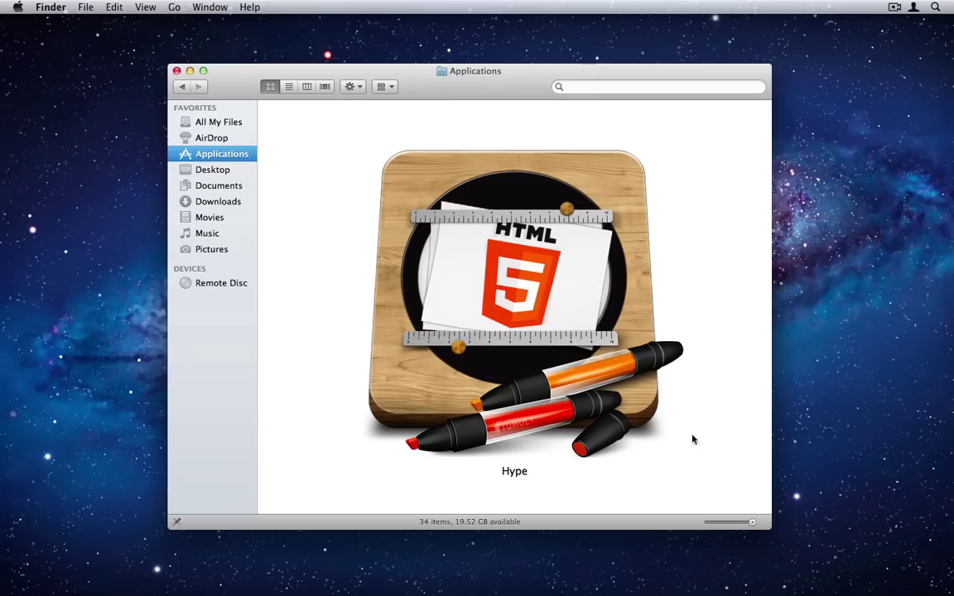
# Step: Launch Hype, then zoom the canvas to 50% and 200% before returning to Actual Size
pyautogui.click(512, 305)
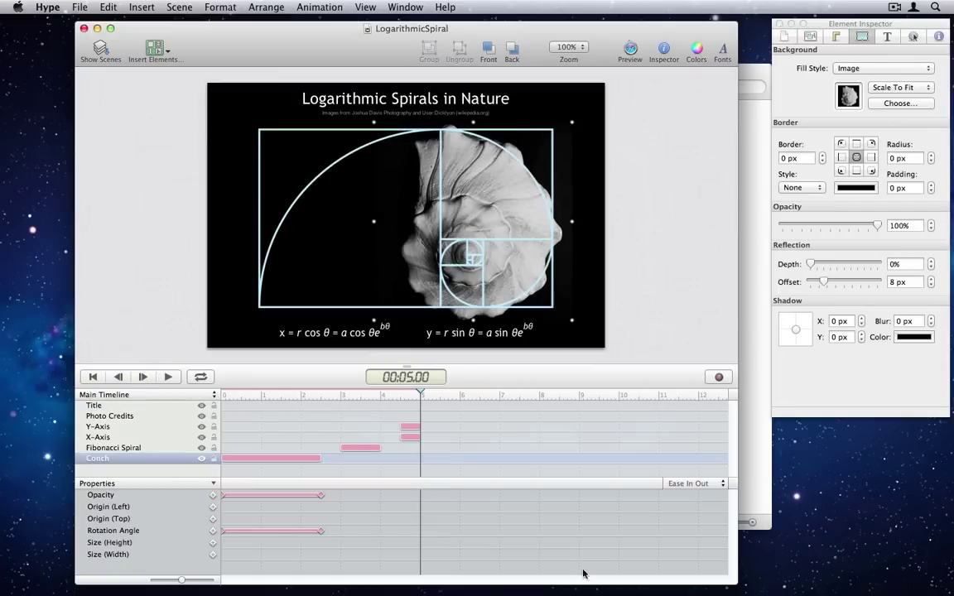
pyautogui.moveTo(621, 592)
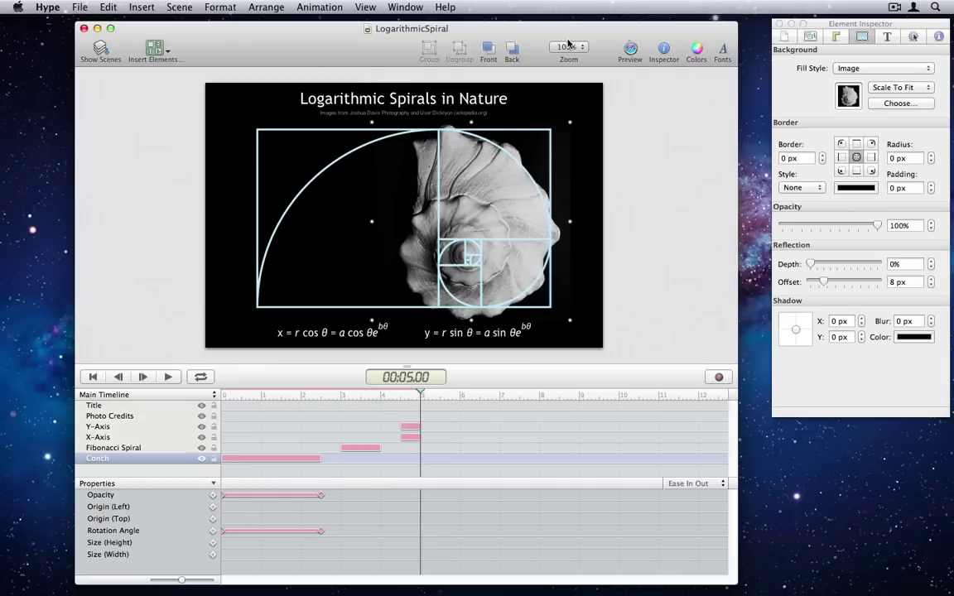
pyautogui.click(568, 43)
pyautogui.click(571, 28)
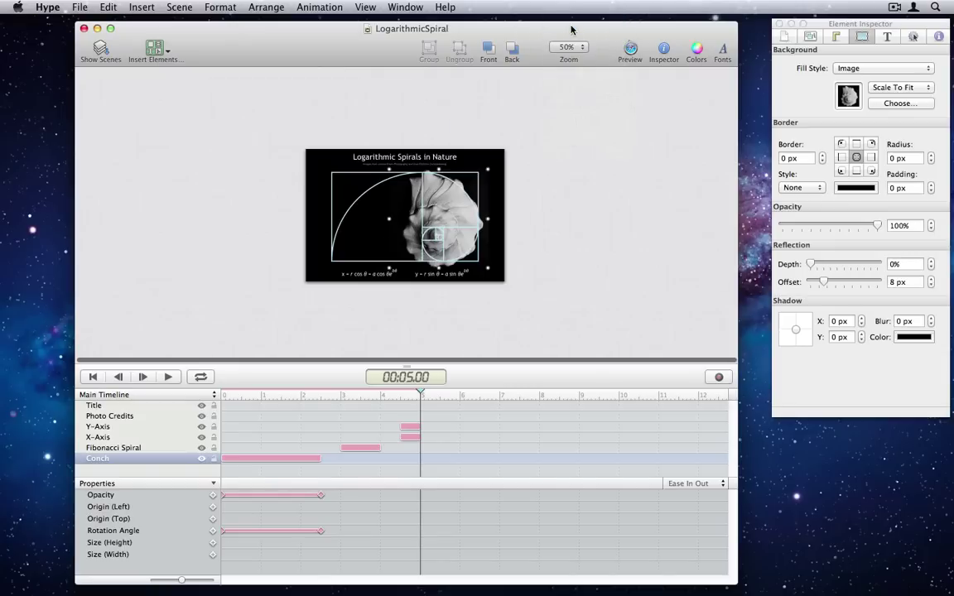
pyautogui.click(576, 48)
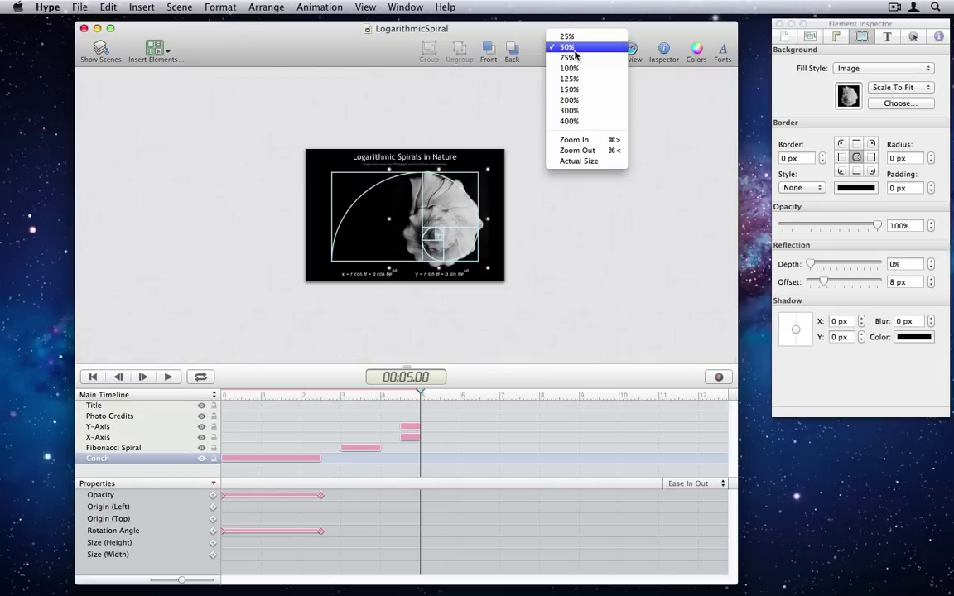
pyautogui.click(578, 100)
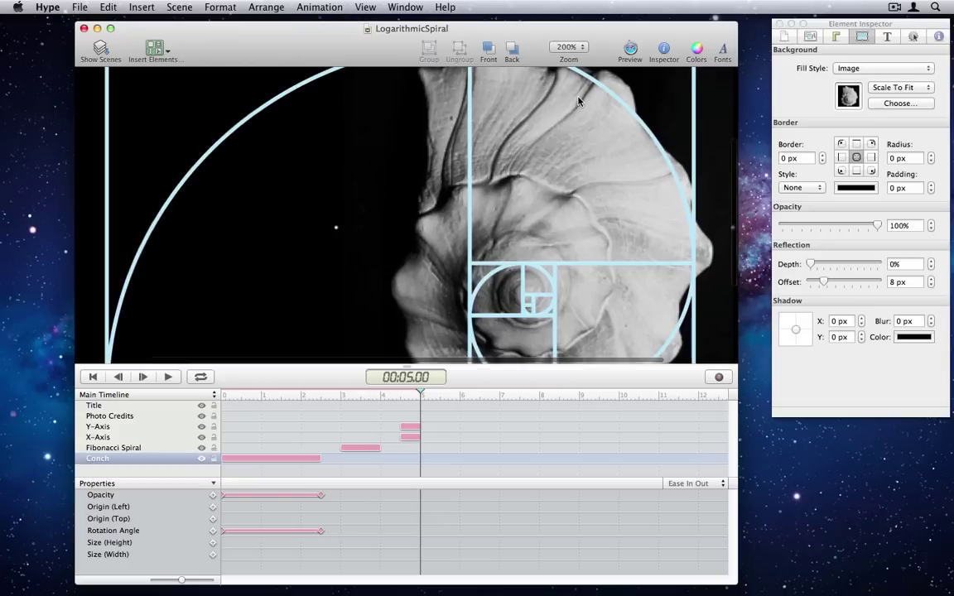
pyautogui.click(568, 47)
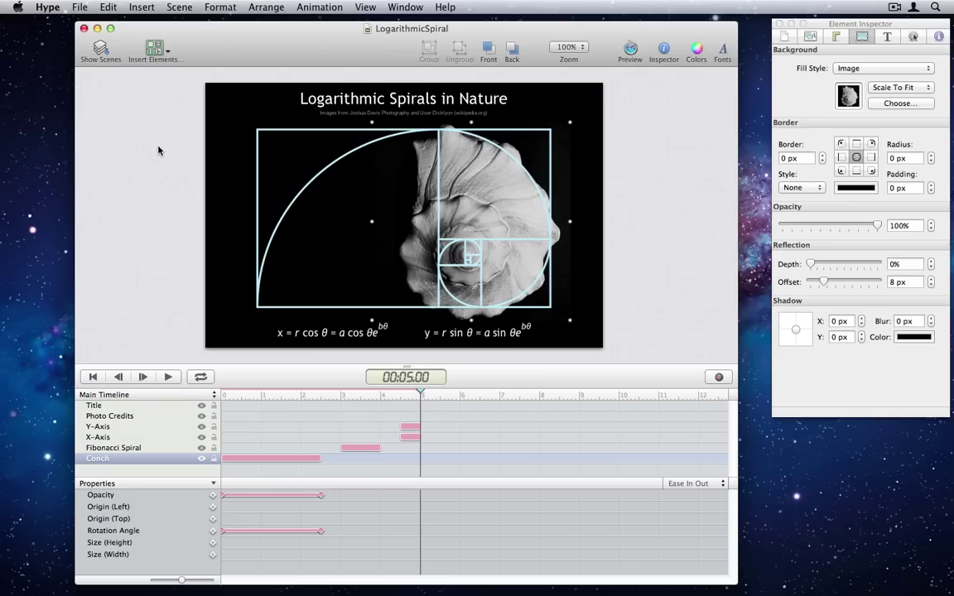
# Step: Export LogarithmicSpiral as a Dashboard/iBooks Author widget saved to the Desktop
pyautogui.click(80, 7)
pyautogui.moveTo(145, 140)
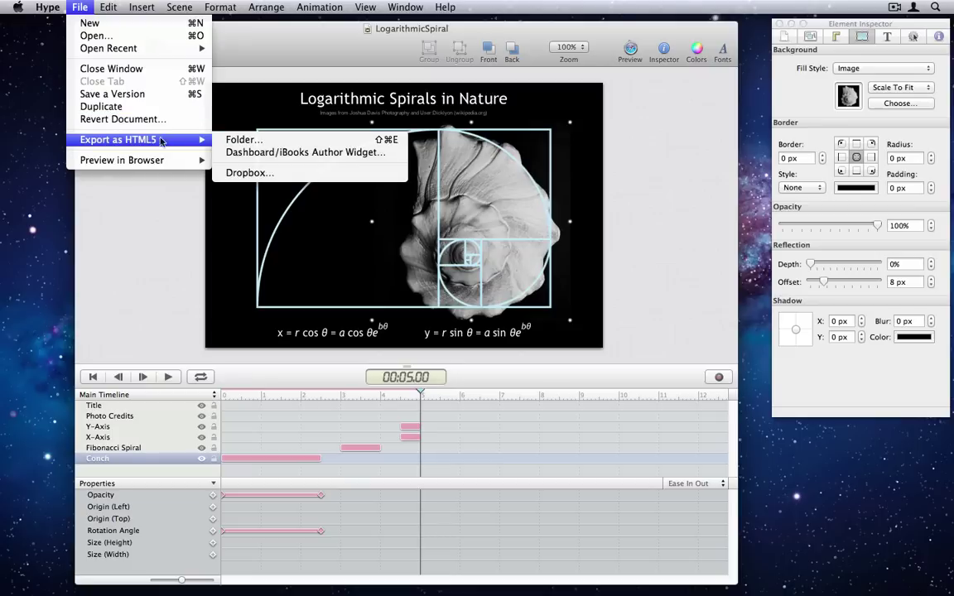
pyautogui.click(302, 154)
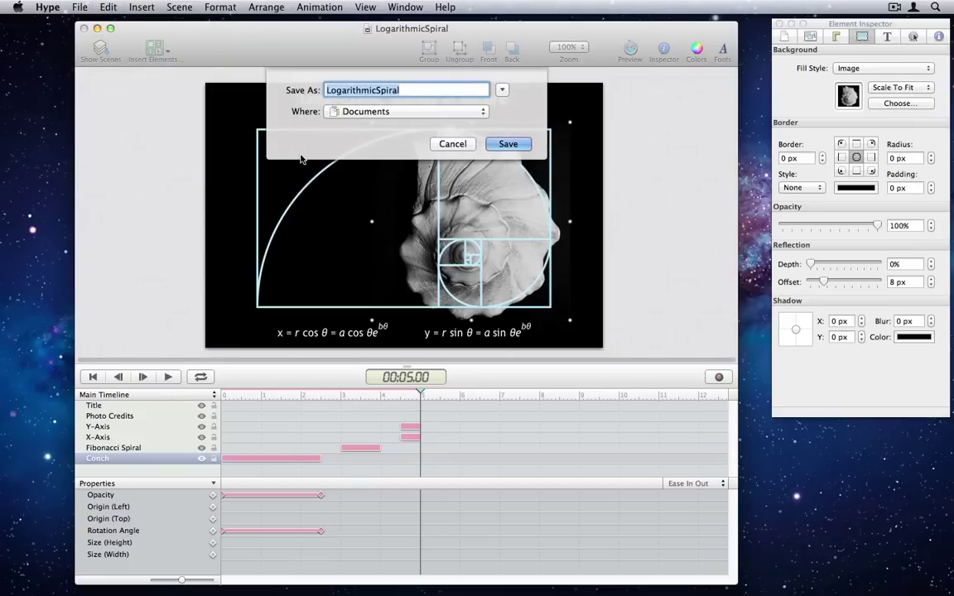
pyautogui.press('super+d')
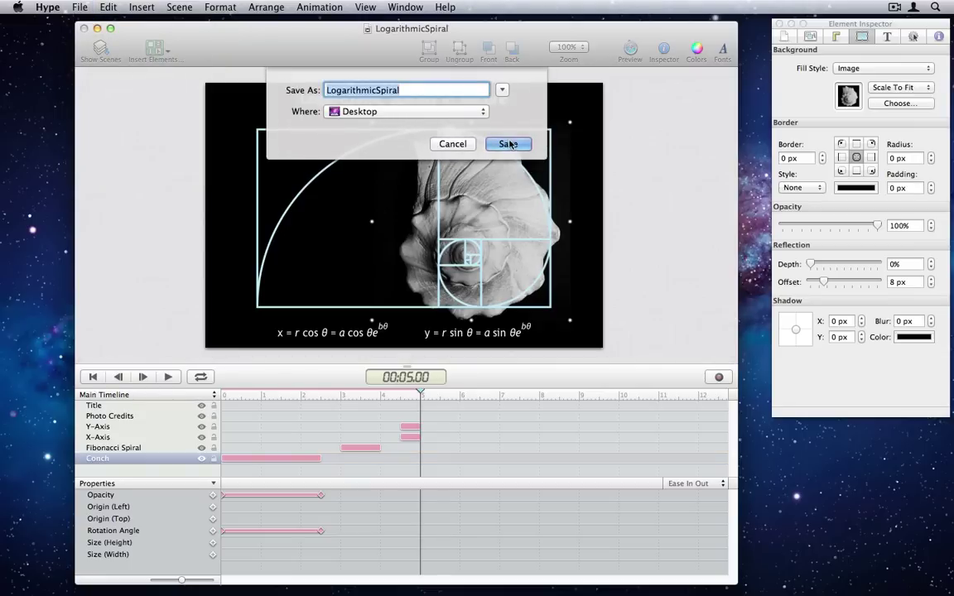
pyautogui.click(508, 144)
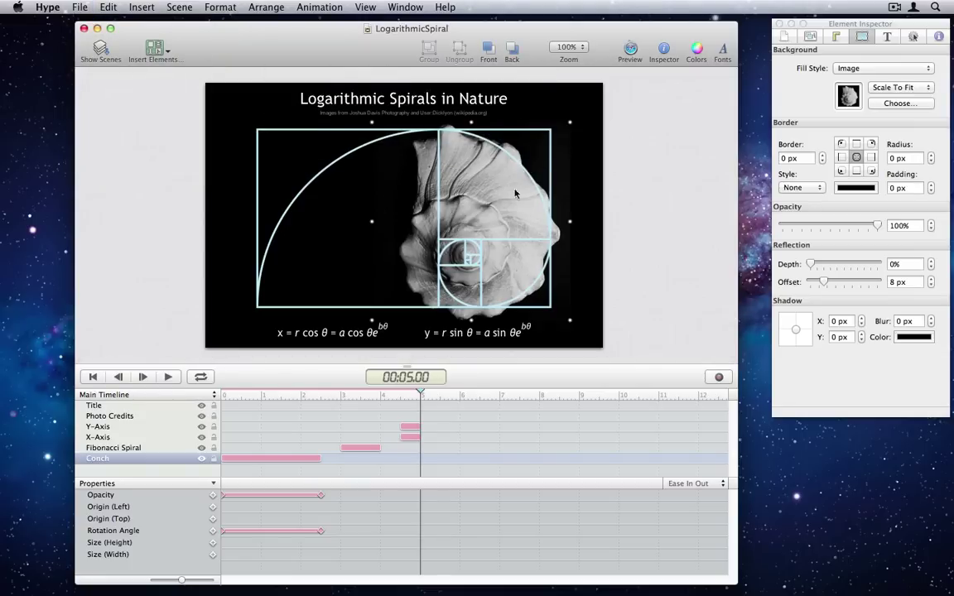
# Step: Insert an HTML widget onto the page in iBooks Author
pyautogui.moveTo(538, 594)
pyautogui.click(539, 536)
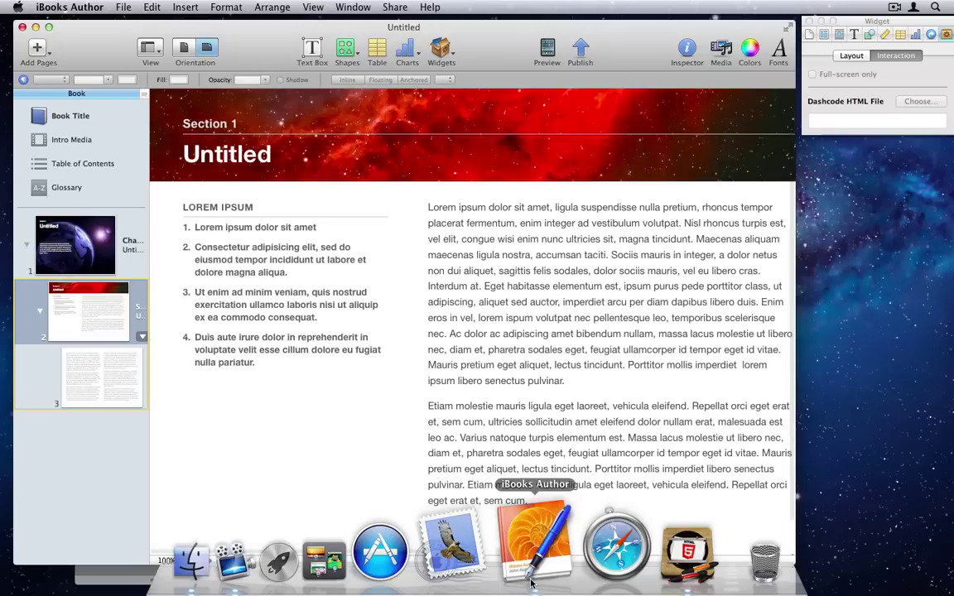
pyautogui.click(440, 48)
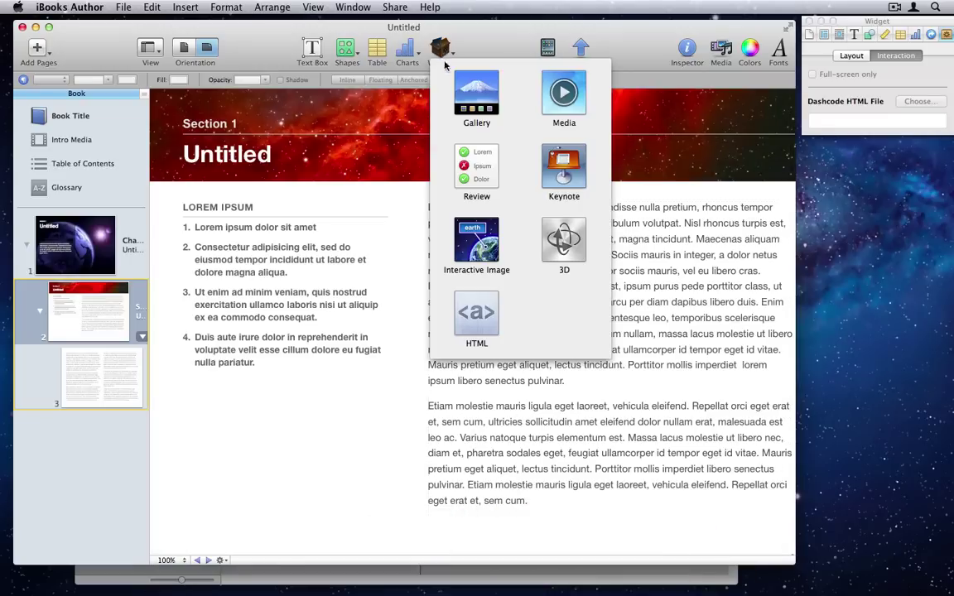
pyautogui.click(479, 316)
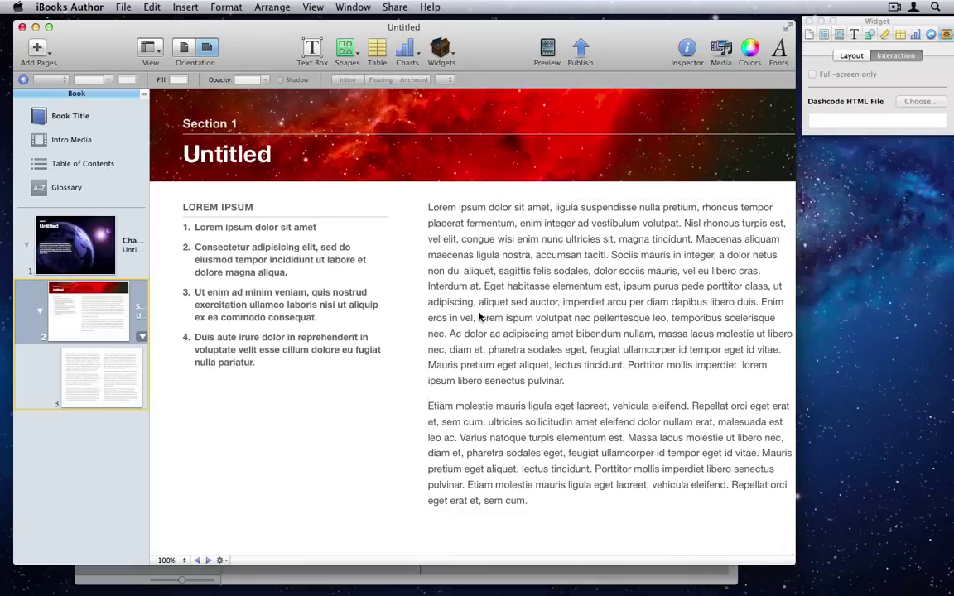
# Step: Load LogarithmicSpiral.wdgt into the HTML widget and play it on the page
pyautogui.click(920, 101)
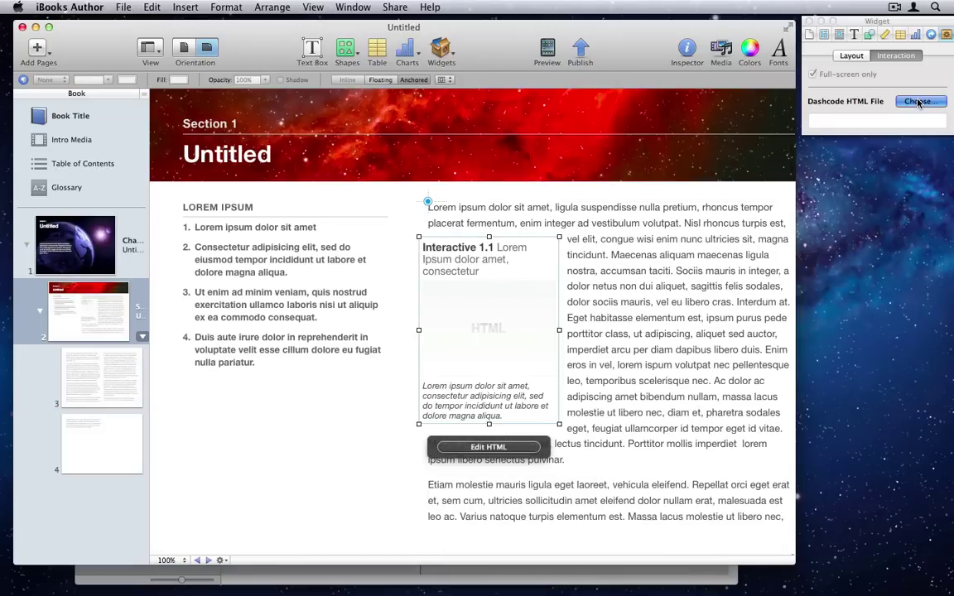
pyautogui.click(360, 106)
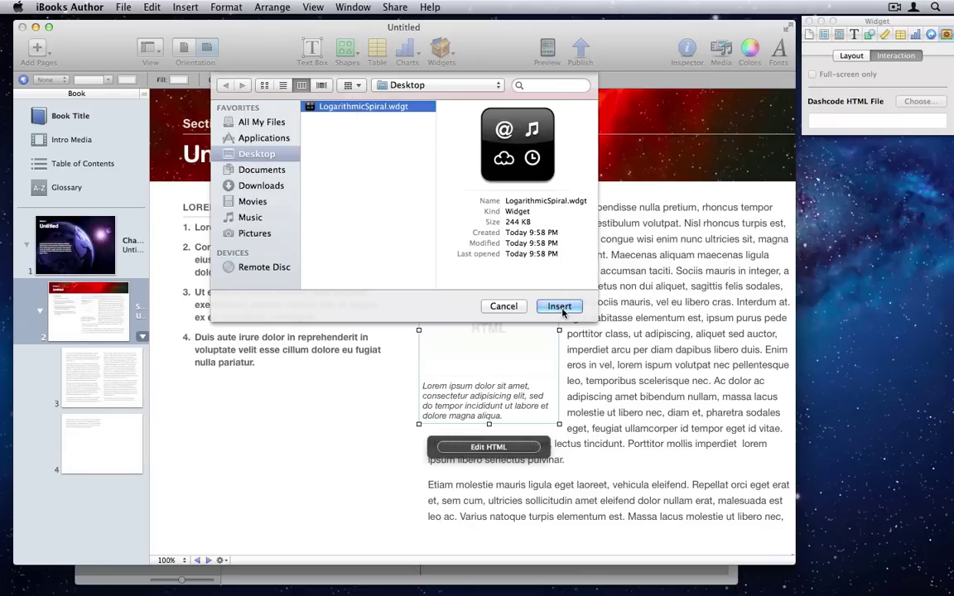
pyautogui.click(559, 307)
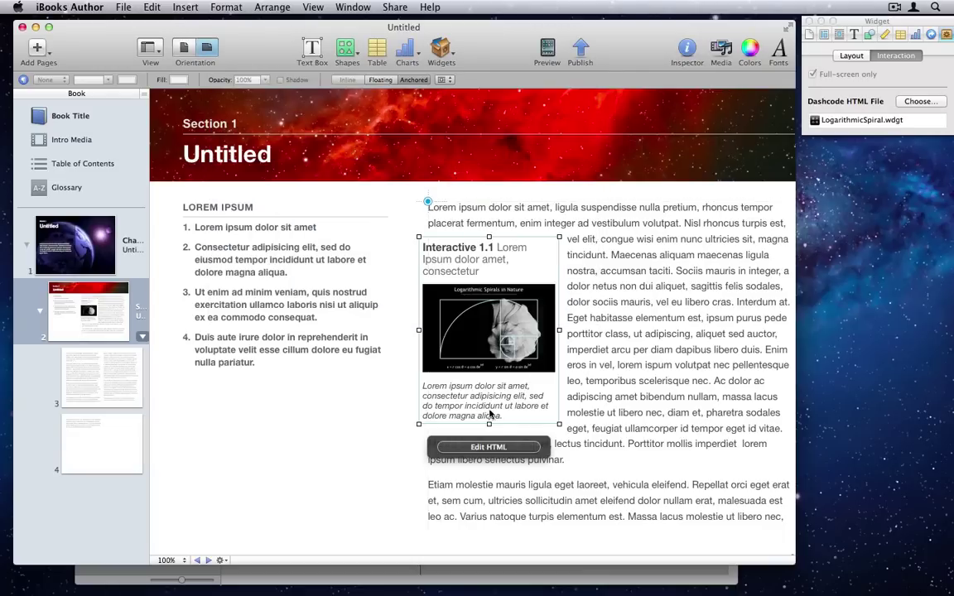
pyautogui.click(489, 447)
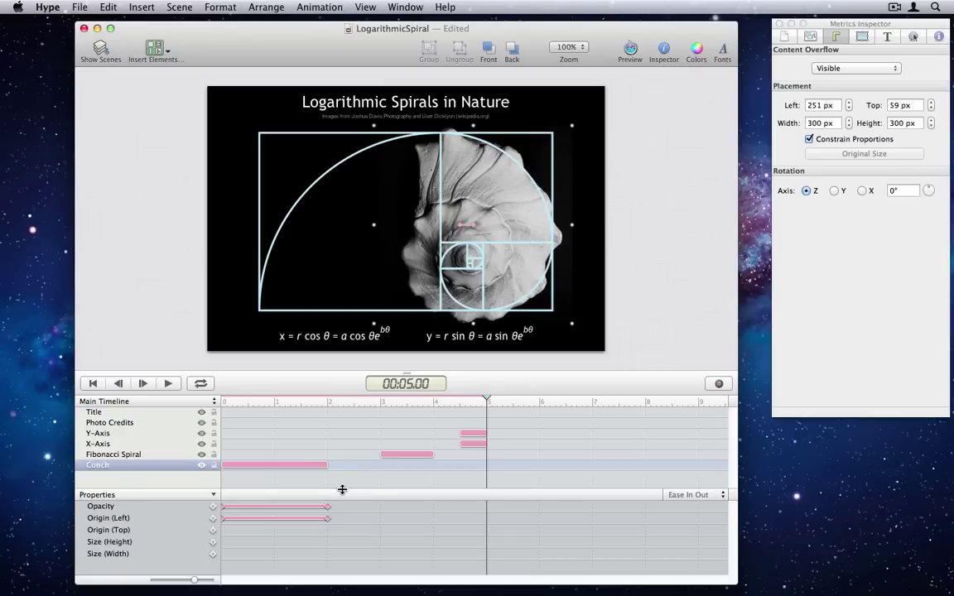
# Step: Select the Conch layer and stretch its opacity fade and animation bar to end at 3 seconds
pyautogui.moveTo(342, 490); pyautogui.dragTo(345, 488)
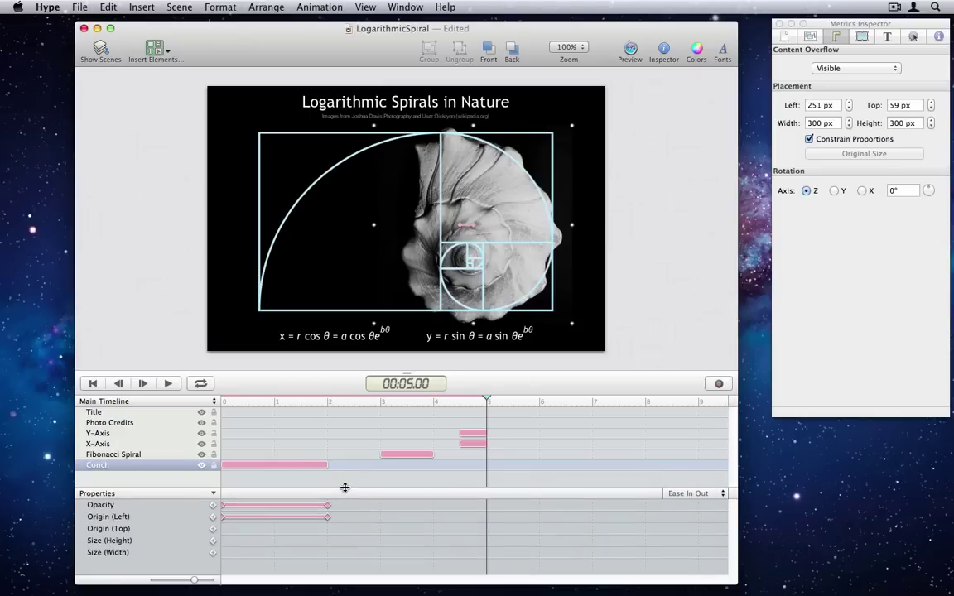
pyautogui.click(150, 455)
pyautogui.click(138, 445)
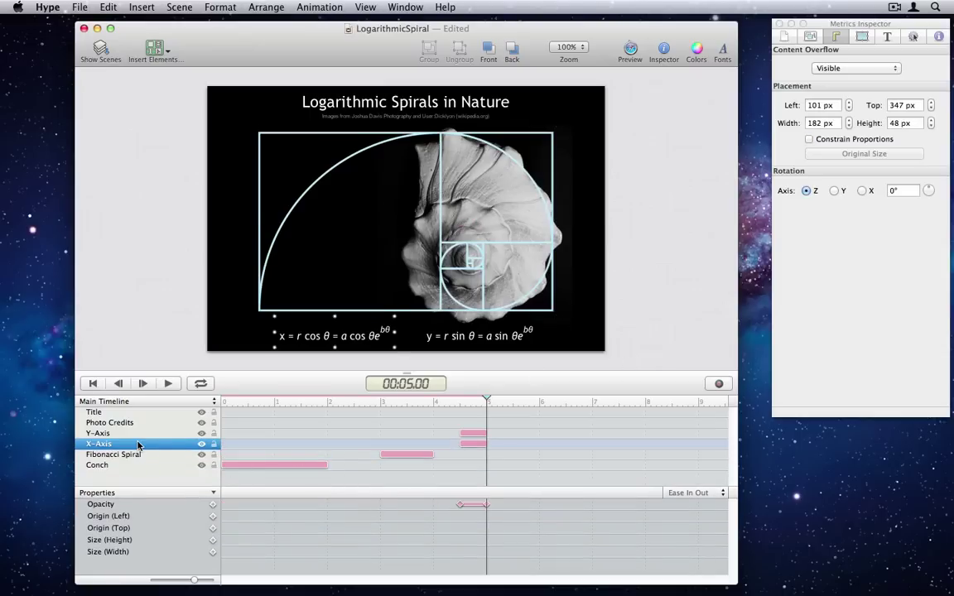
pyautogui.click(135, 454)
pyautogui.click(134, 466)
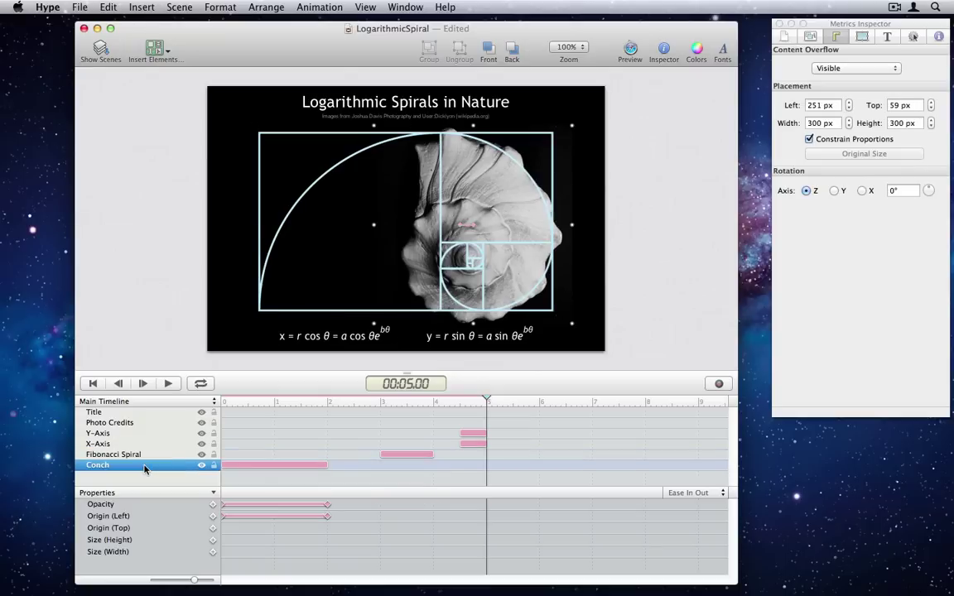
pyautogui.moveTo(328, 510); pyautogui.dragTo(355, 508)
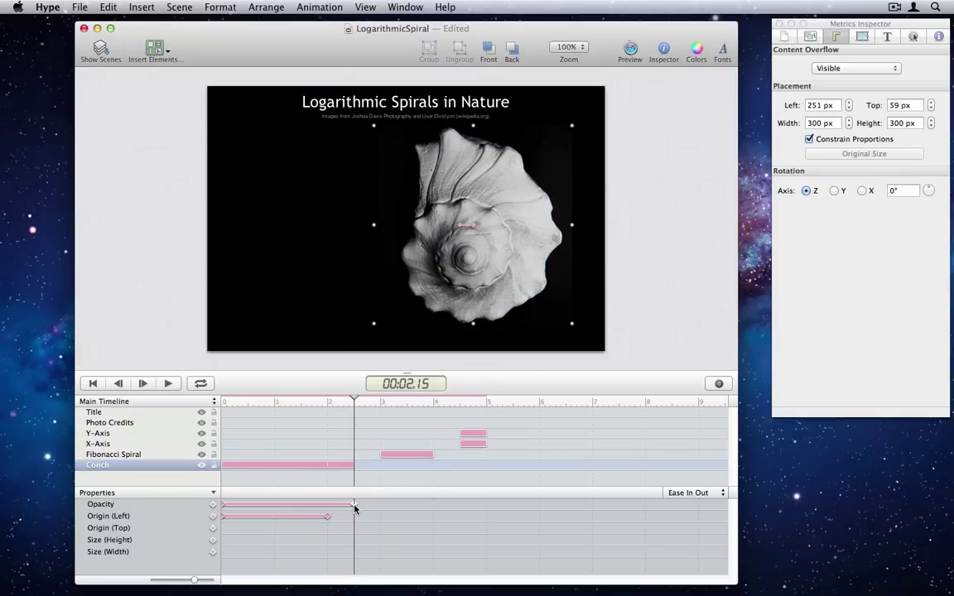
pyautogui.click(289, 469)
pyautogui.moveTo(276, 468)
pyautogui.mouseDown()
pyautogui.moveTo(356, 468)
pyautogui.moveTo(262, 470)
pyautogui.mouseUp()
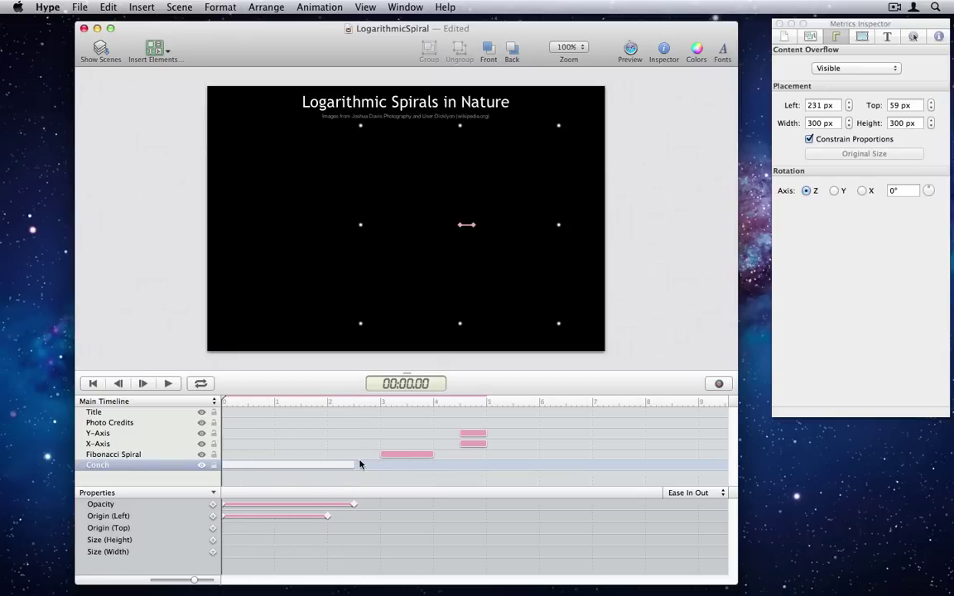
pyautogui.moveTo(354, 465); pyautogui.dragTo(380, 469)
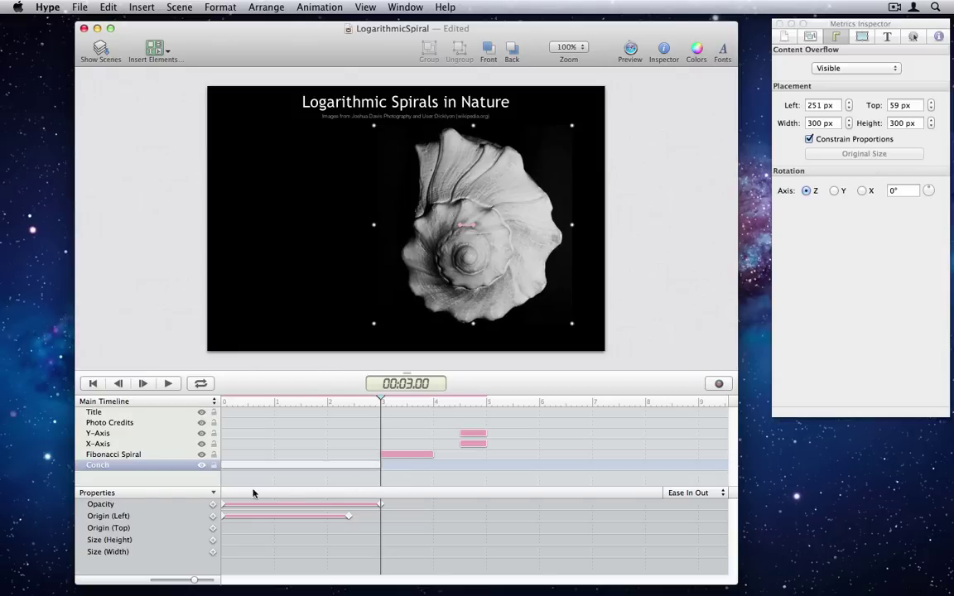
# Step: Add a Rotation Angle property to the Conch with a keyframe at 3 seconds
pyautogui.click(179, 494)
pyautogui.scroll(-10, 181, 519)
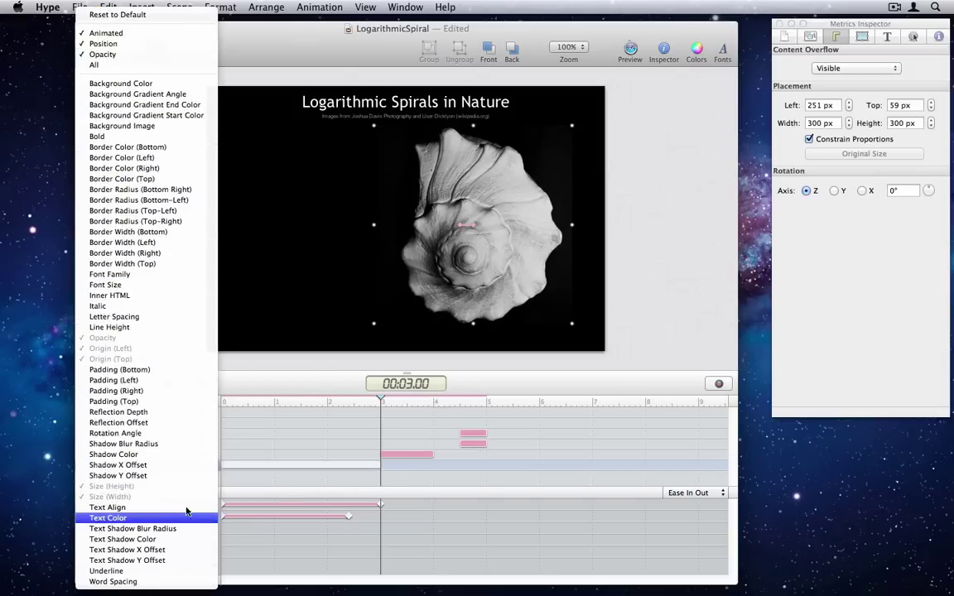
pyautogui.click(165, 436)
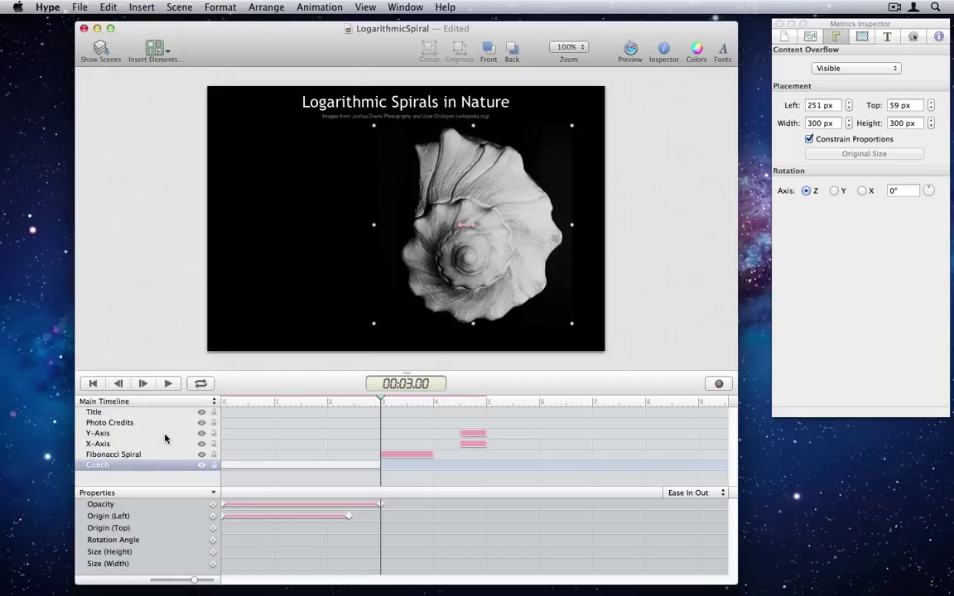
pyautogui.click(213, 540)
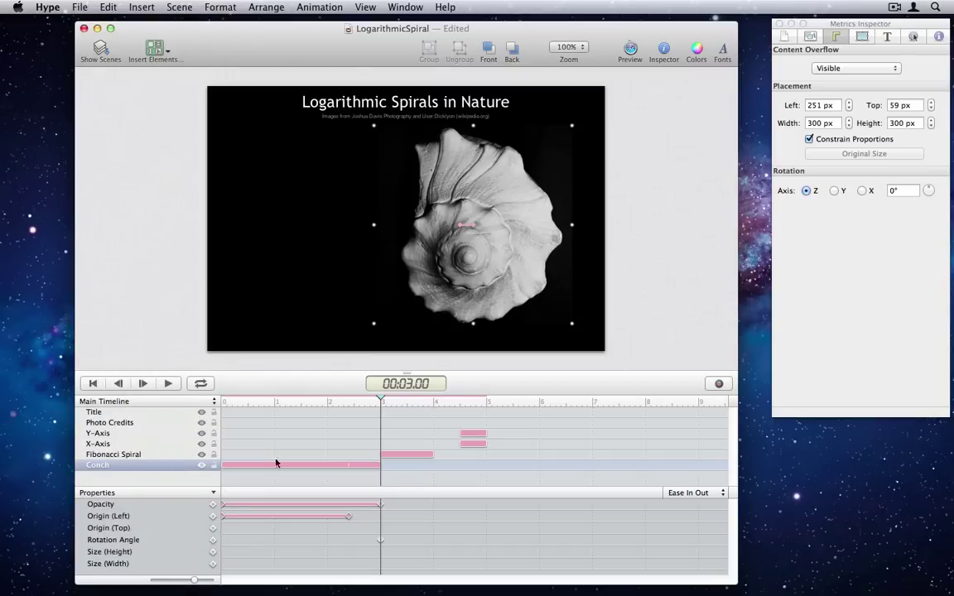
# Step: Set the Conch's starting rotation to -90° and play the animation back
pyautogui.click(235, 403)
pyautogui.press('Home')
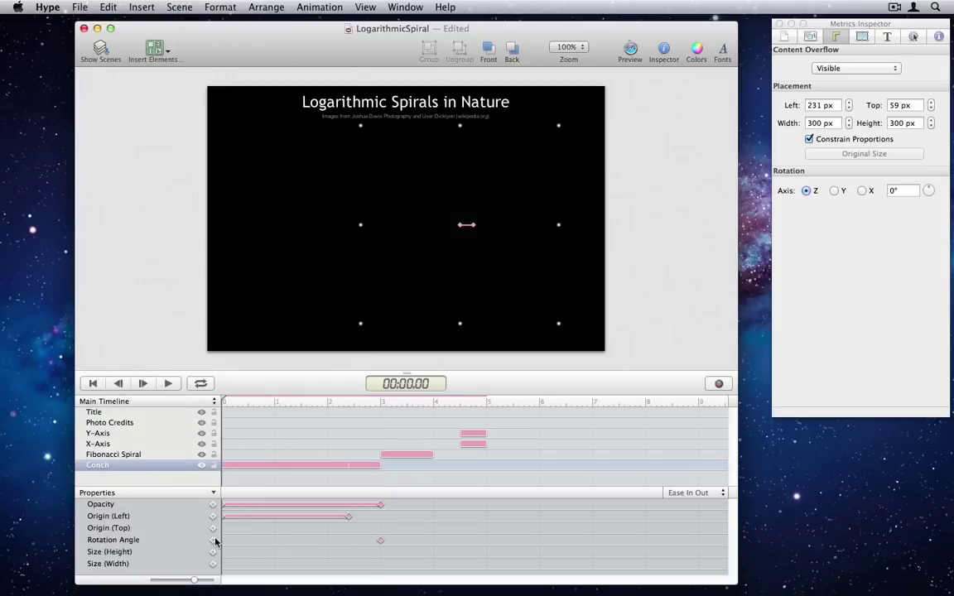
pyautogui.click(893, 193)
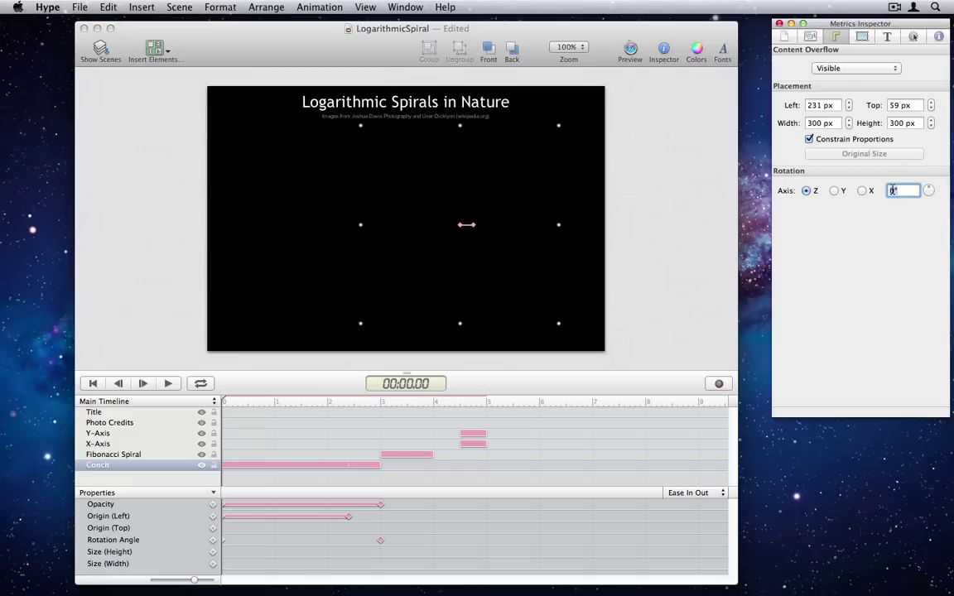
pyautogui.write('-90')
pyautogui.press('Return')
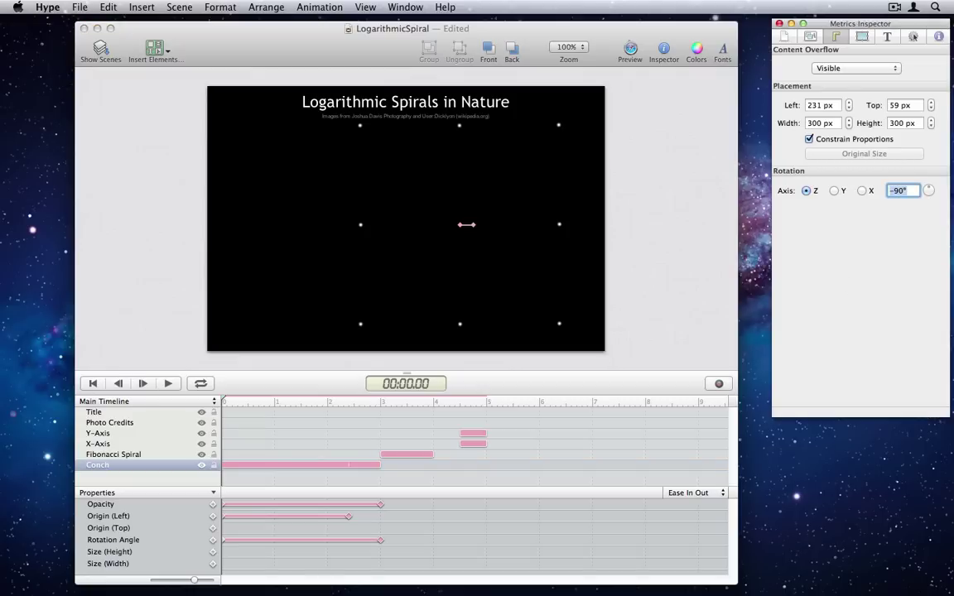
pyautogui.click(168, 383)
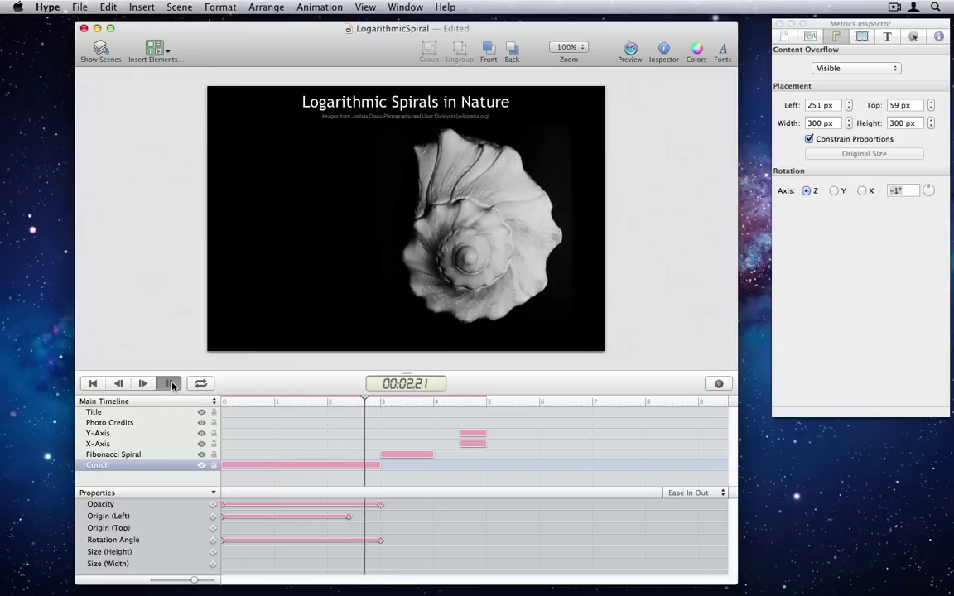
pyautogui.click(173, 385)
# Step: Hide the Position property rows, then reset the property display to default
pyautogui.click(154, 495)
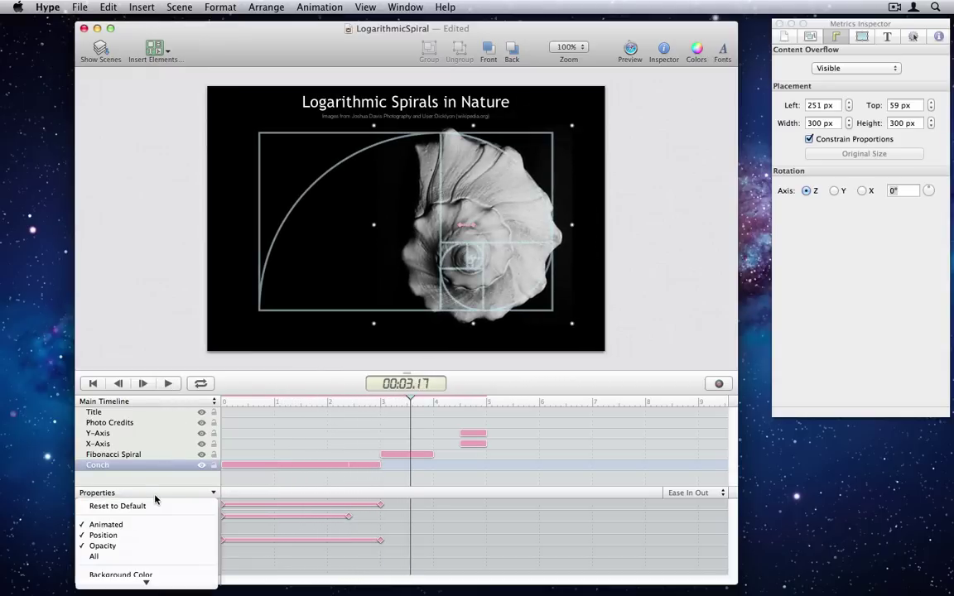
pyautogui.click(145, 535)
pyautogui.click(146, 493)
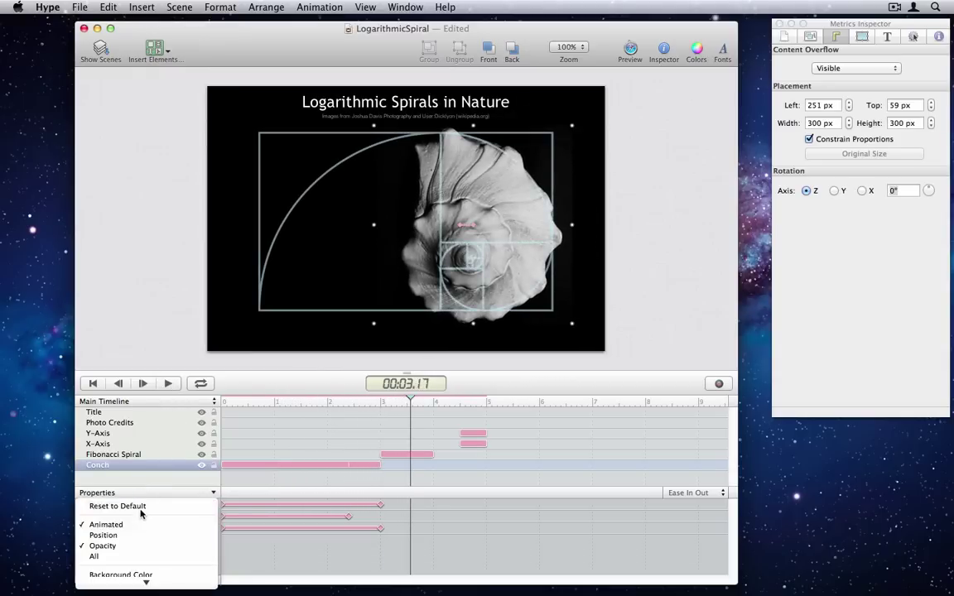
pyautogui.click(102, 546)
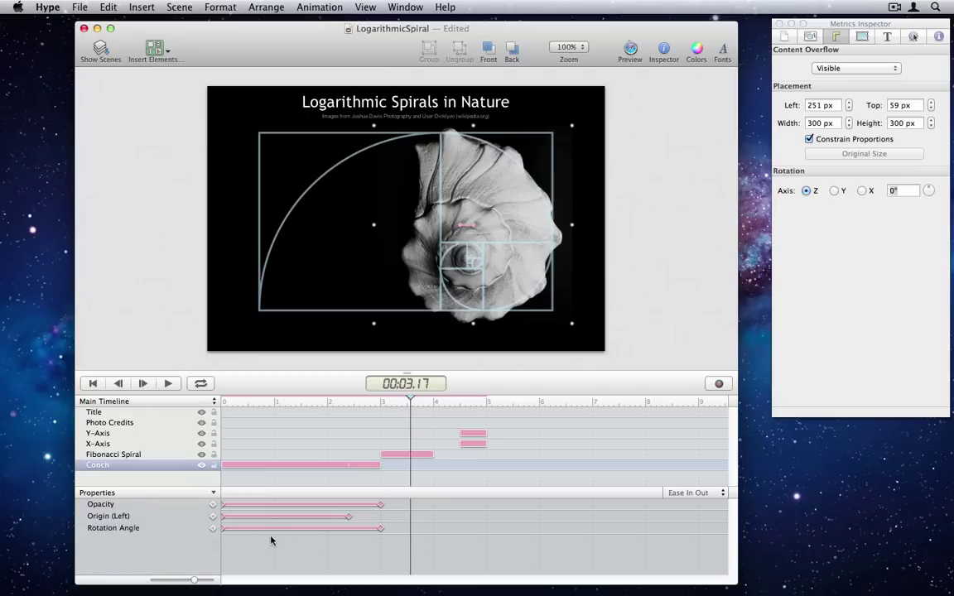
pyautogui.click(153, 494)
pyautogui.click(150, 507)
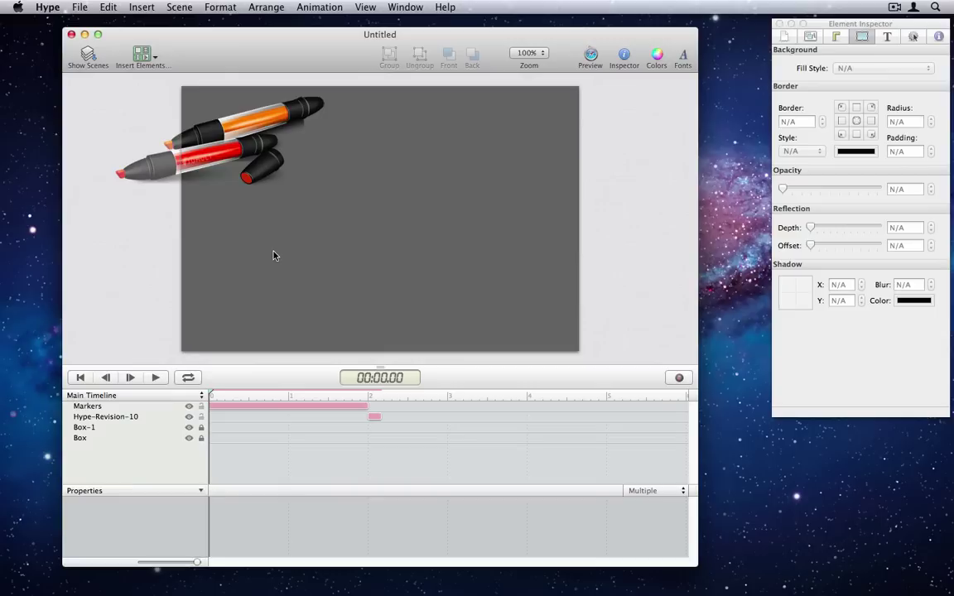
# Step: Select the Markers image and scrub the playhead to the end of its curved motion
pyautogui.click(244, 151)
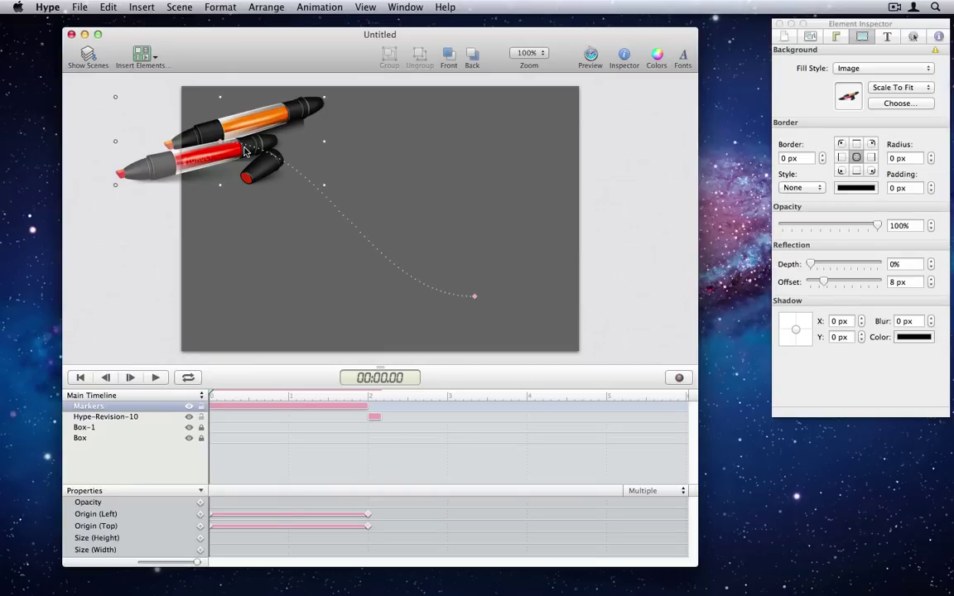
pyautogui.moveTo(219, 400)
pyautogui.mouseDown()
pyautogui.moveTo(365, 396)
pyautogui.moveTo(203, 396)
pyautogui.mouseUp()
pyautogui.moveTo(367, 403)
pyautogui.mouseDown()
pyautogui.moveTo(266, 402)
pyautogui.moveTo(369, 403)
pyautogui.mouseUp()
# Step: Give the Markers position animation Bounce timing and play it
pyautogui.click(297, 527)
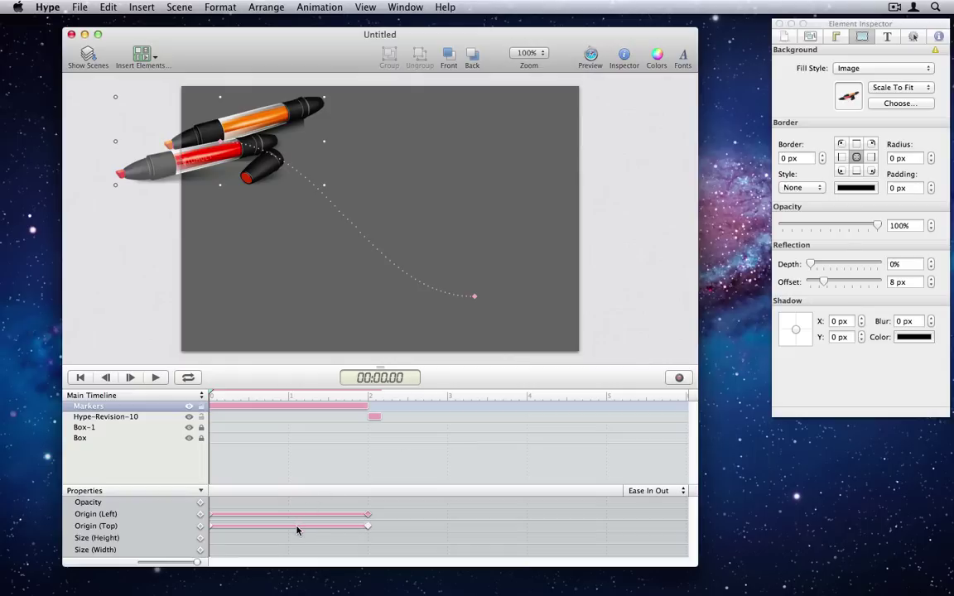
pyautogui.click(651, 493)
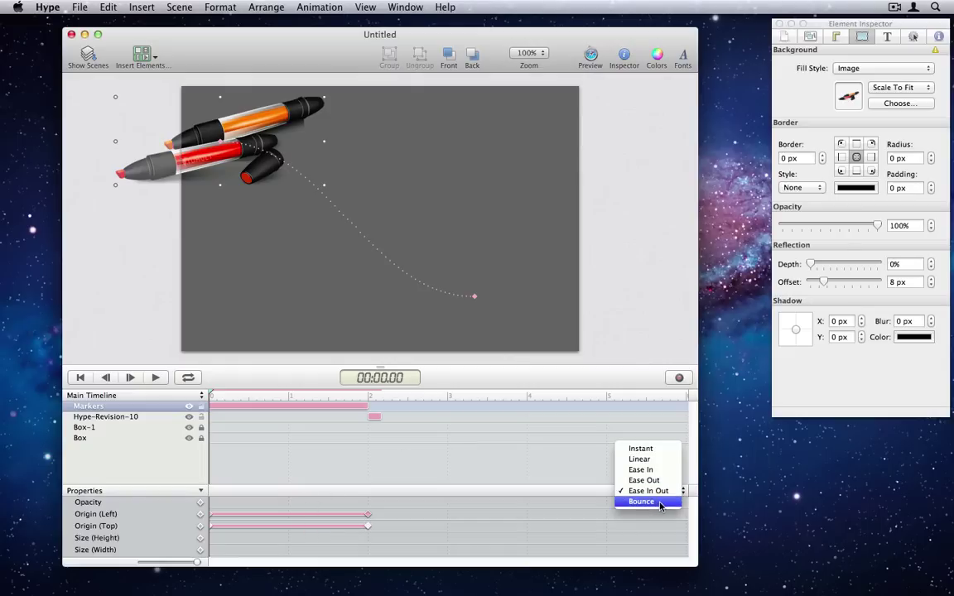
pyautogui.click(660, 502)
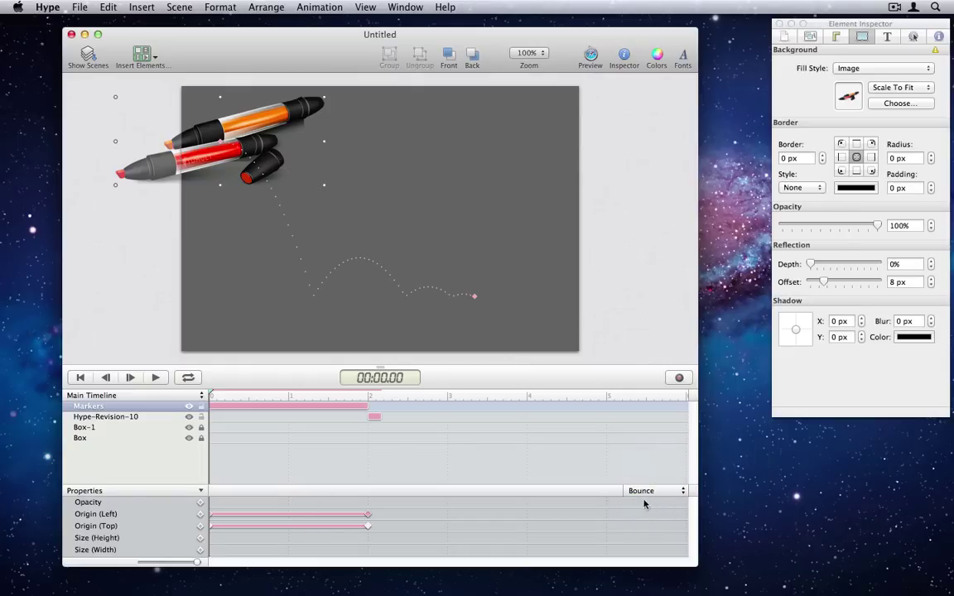
pyautogui.click(157, 378)
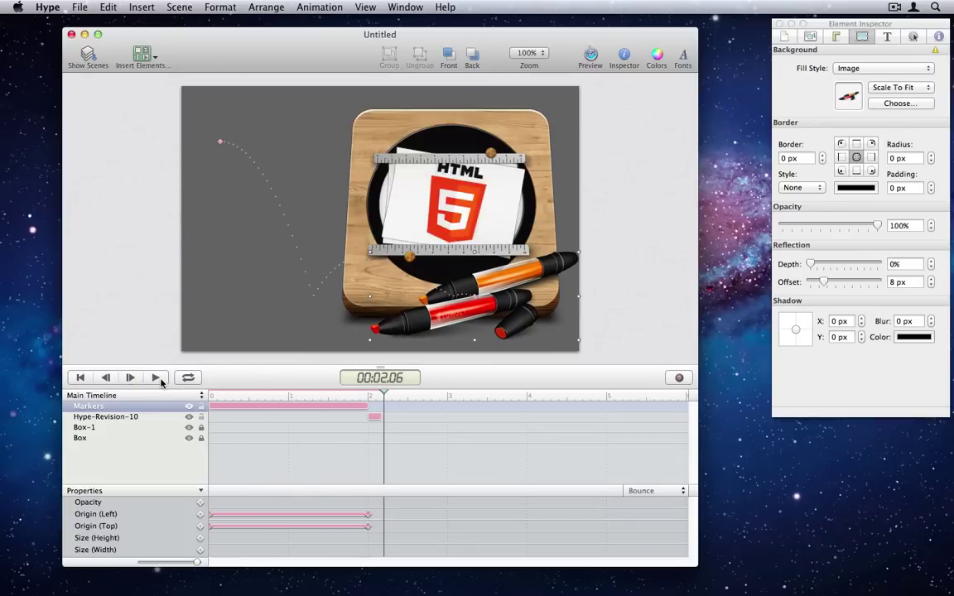
# Step: Set the Hype-Revision-10 opacity keyframe to Instant timing and play from just before it
pyautogui.click(372, 419)
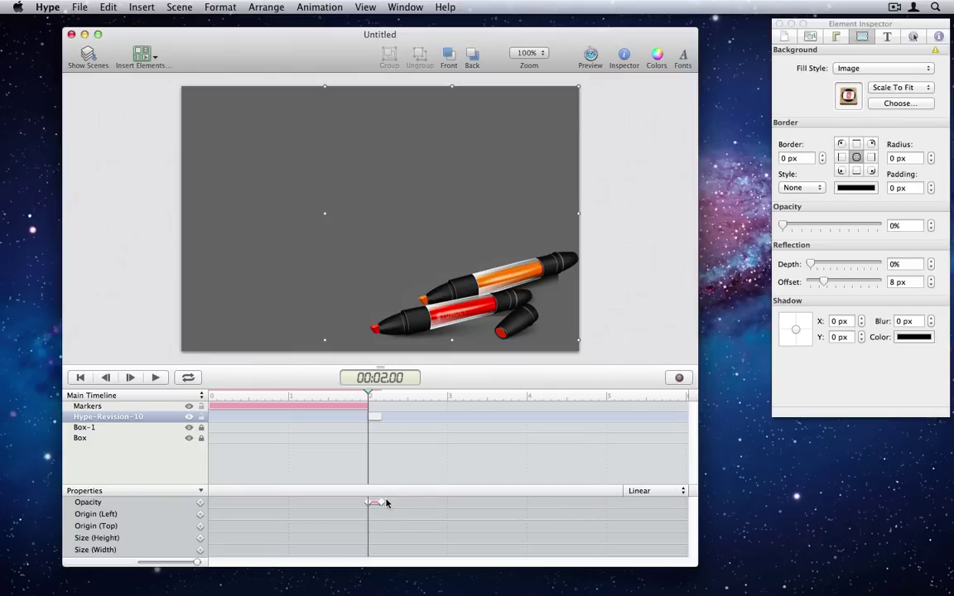
pyautogui.click(651, 492)
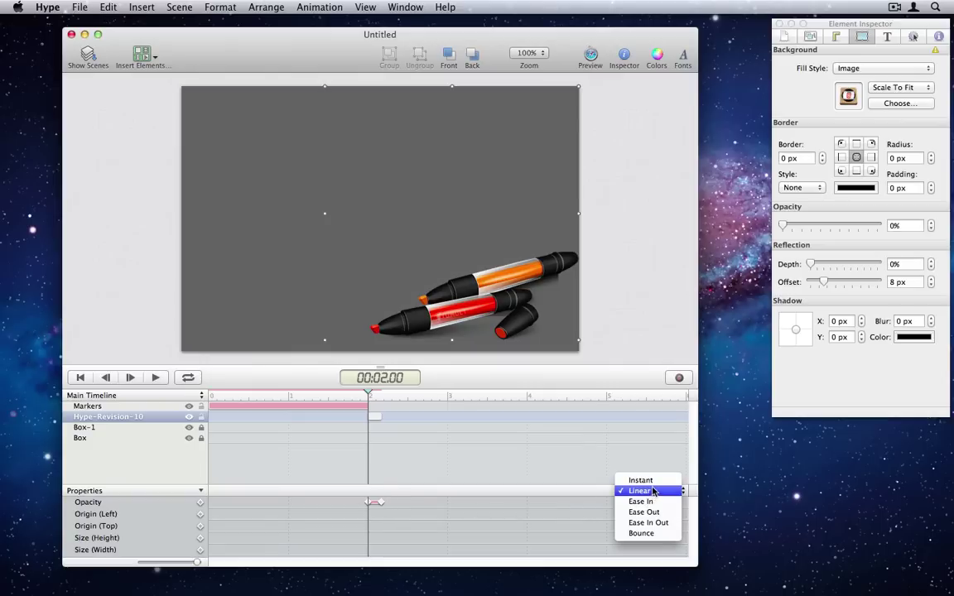
pyautogui.click(651, 482)
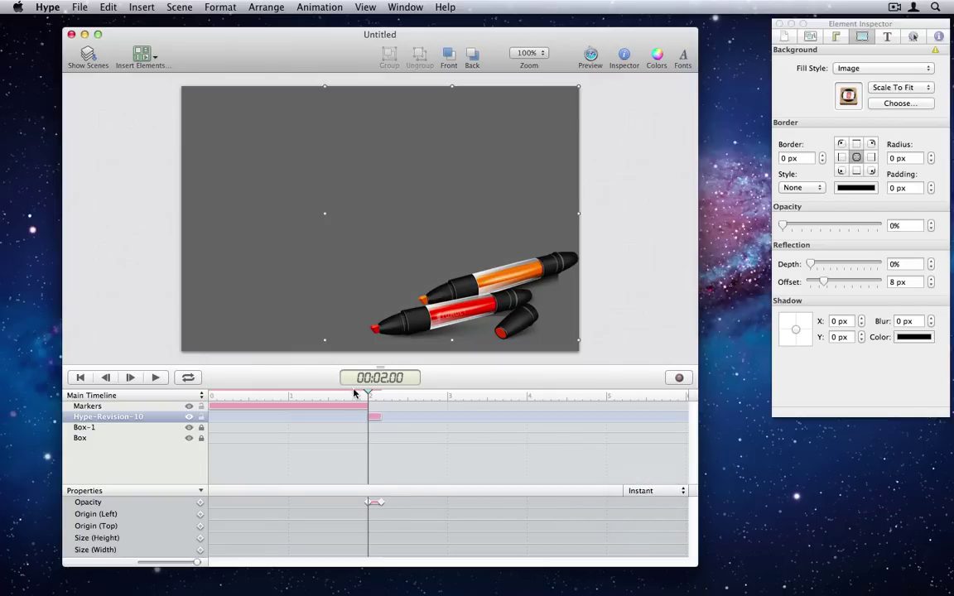
pyautogui.click(324, 395)
pyautogui.press('space')
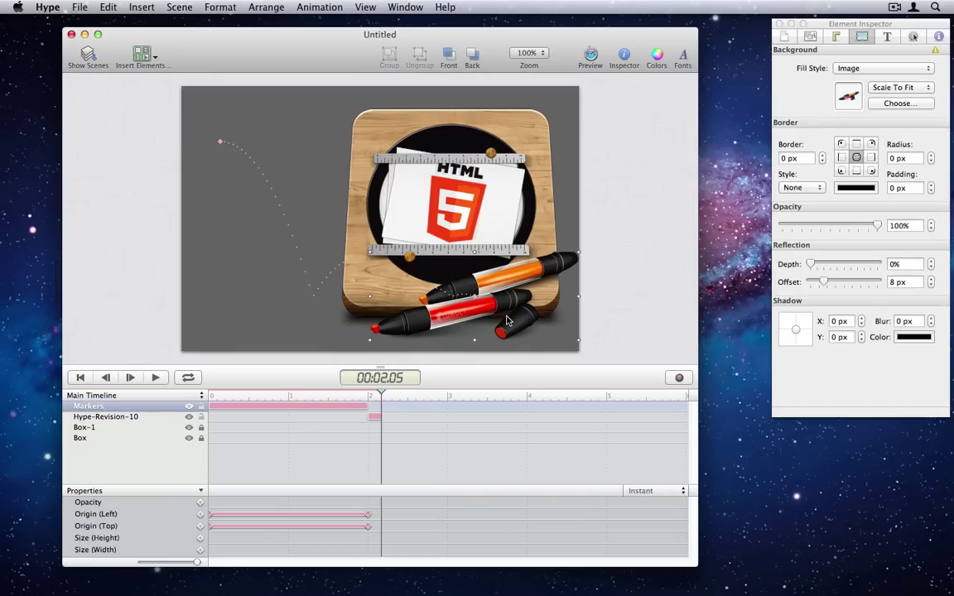
# Step: Copy the Markers image and add a new blank scene
pyautogui.click(98, 6)
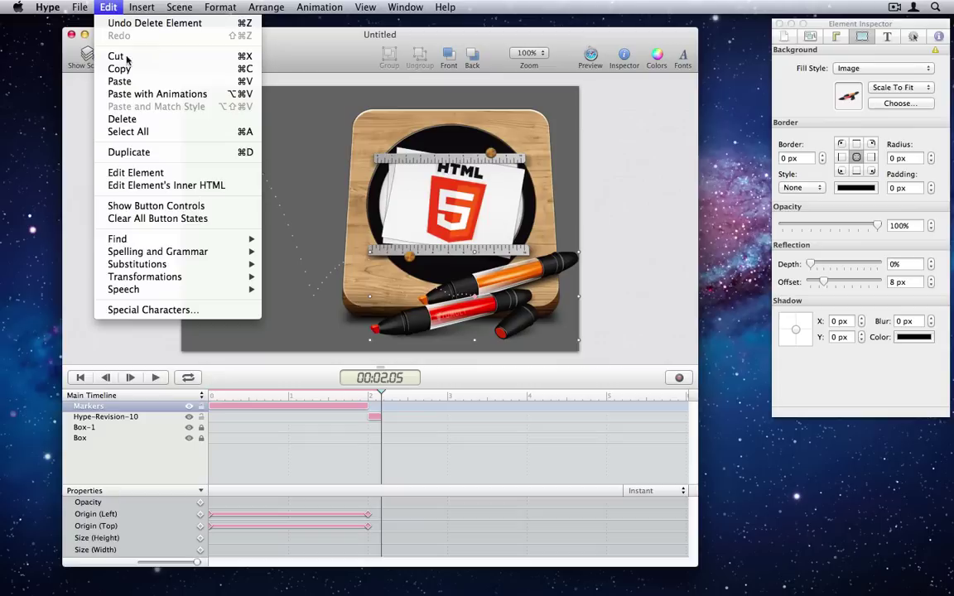
pyautogui.click(130, 71)
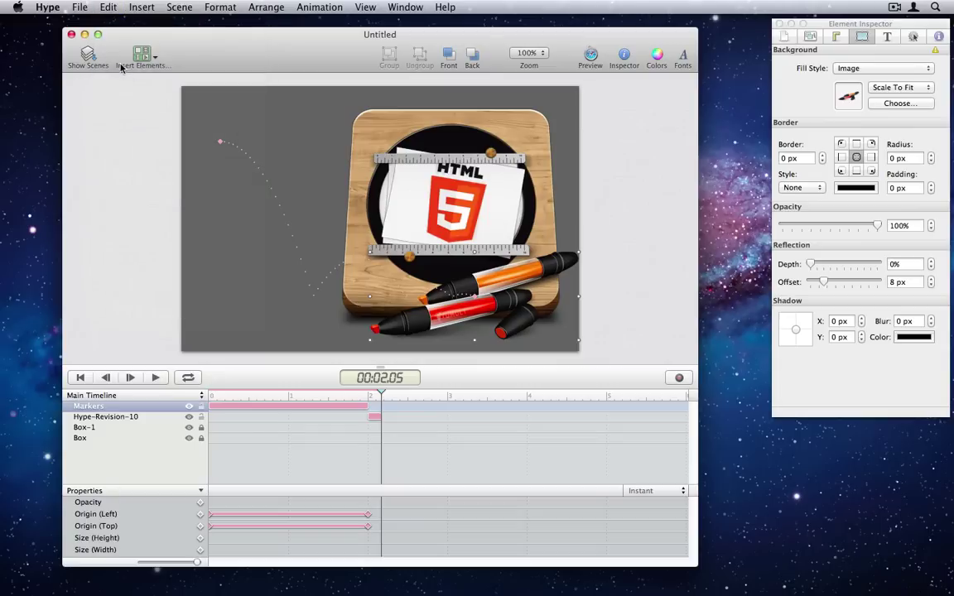
pyautogui.click(88, 56)
pyautogui.click(69, 86)
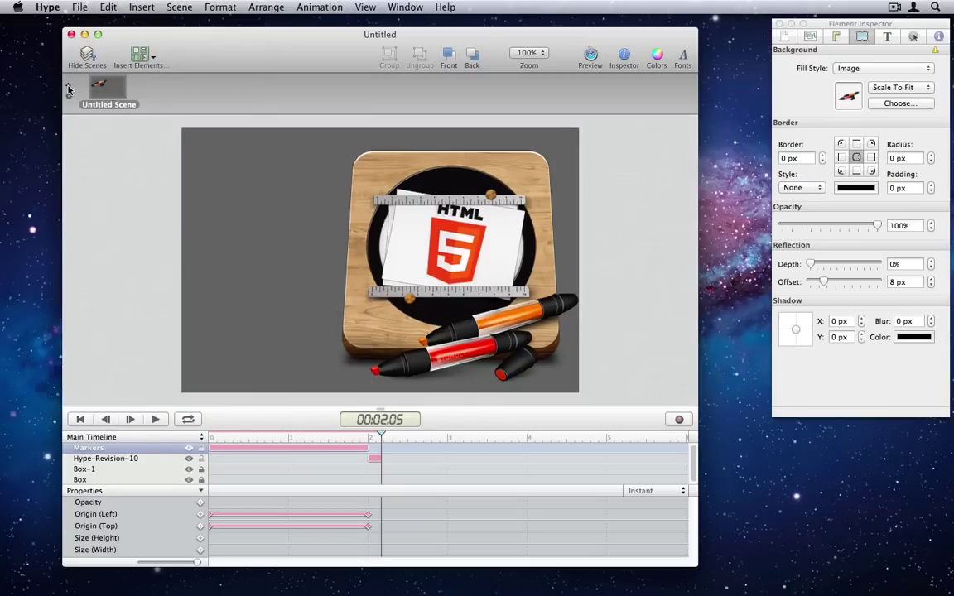
# Step: Paste the Markers with their animations into the new scene and play it
pyautogui.click(110, 6)
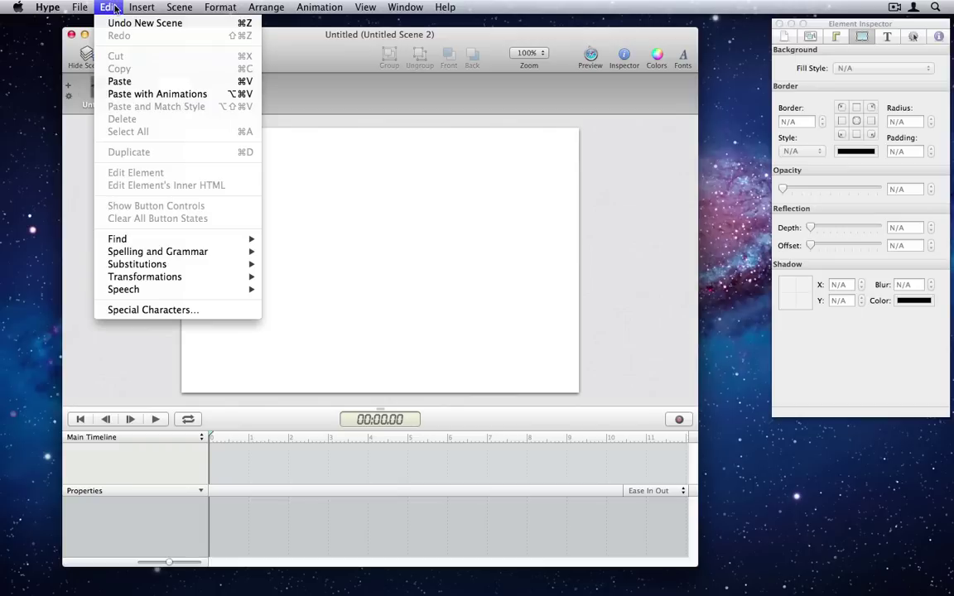
pyautogui.click(211, 94)
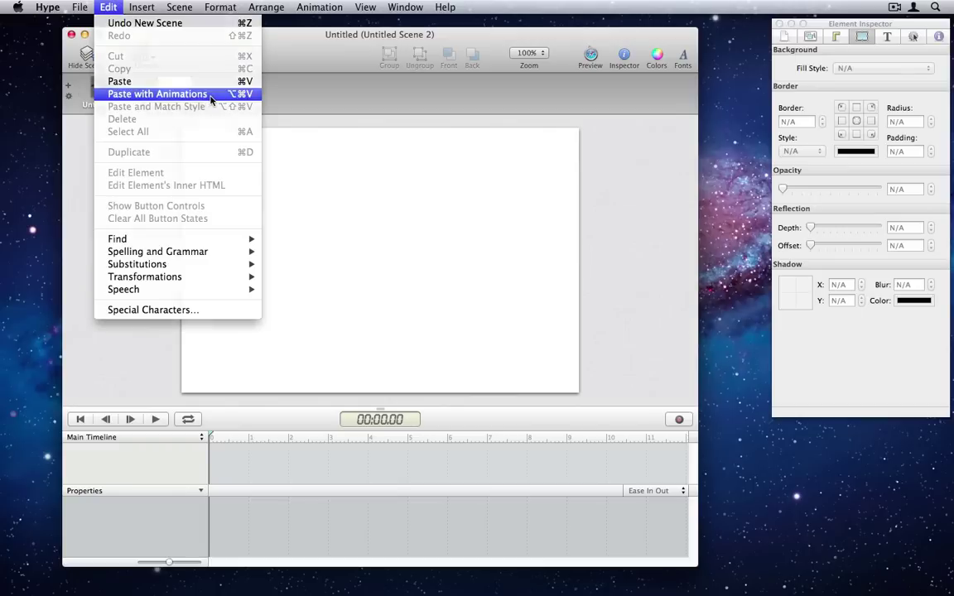
pyautogui.click(155, 422)
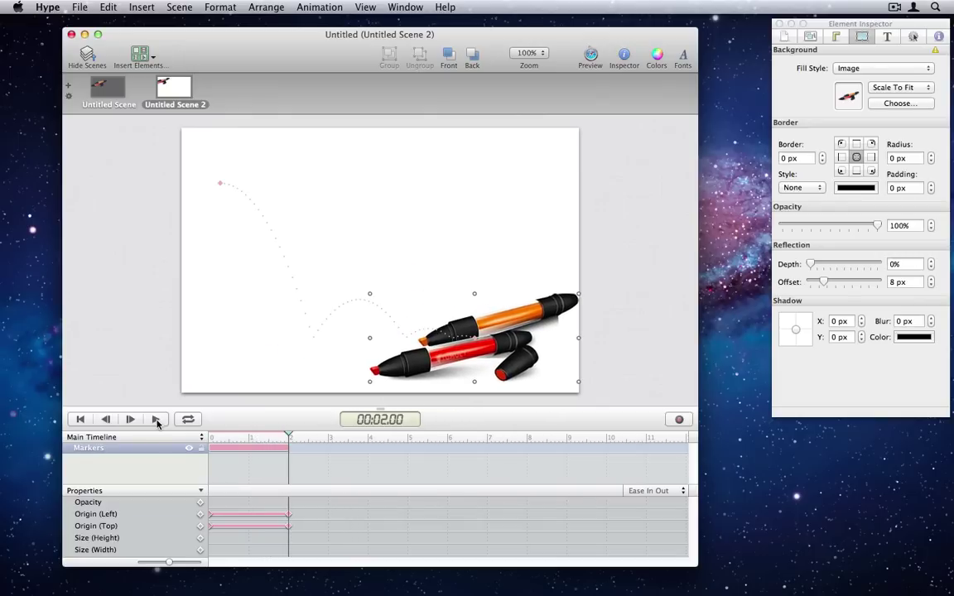
# Step: Duplicate the Markers image in the first scene, delay the copy's animation slightly, and play
pyautogui.click(112, 93)
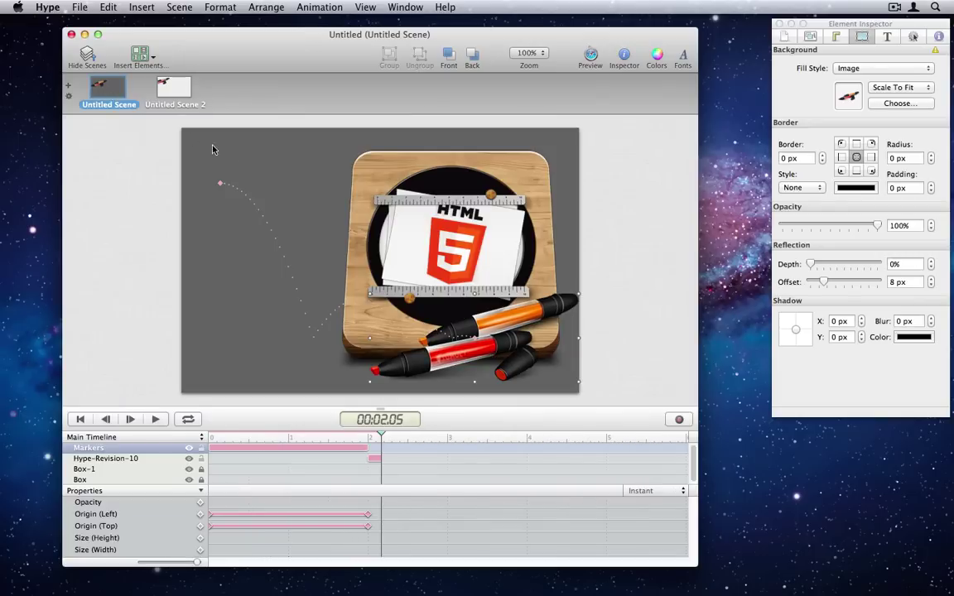
pyautogui.click(101, 8)
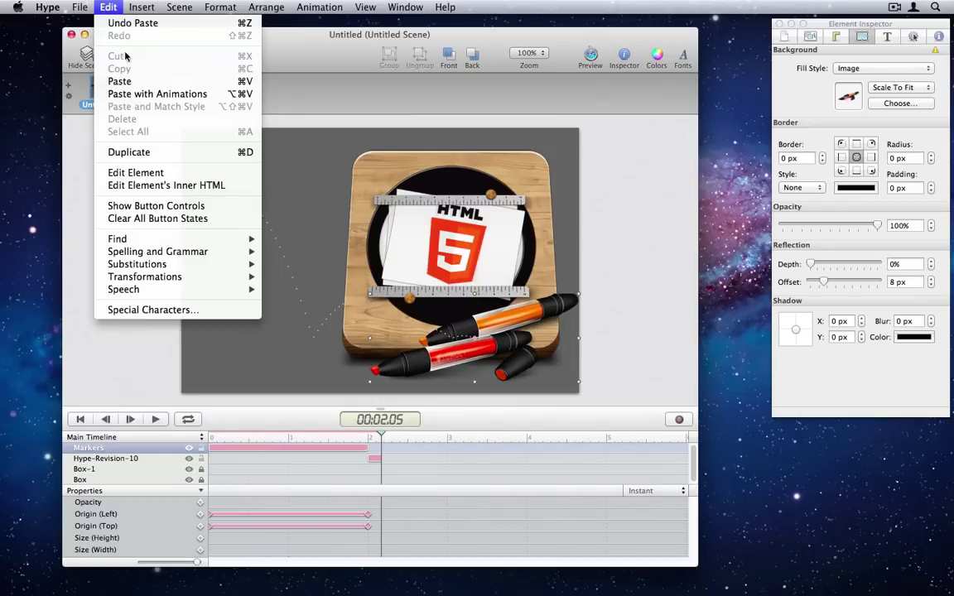
pyautogui.click(142, 154)
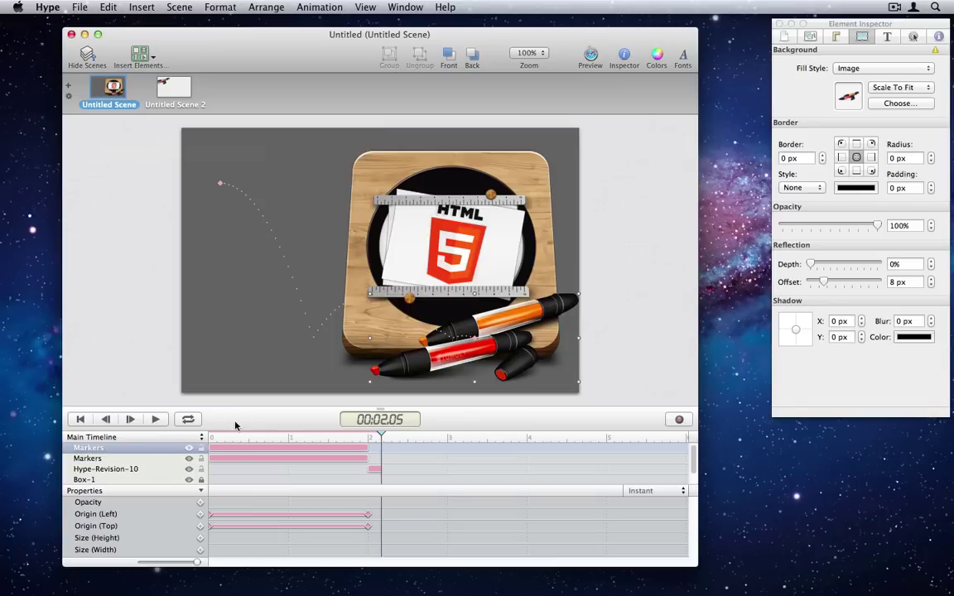
pyautogui.moveTo(230, 448); pyautogui.dragTo(265, 452)
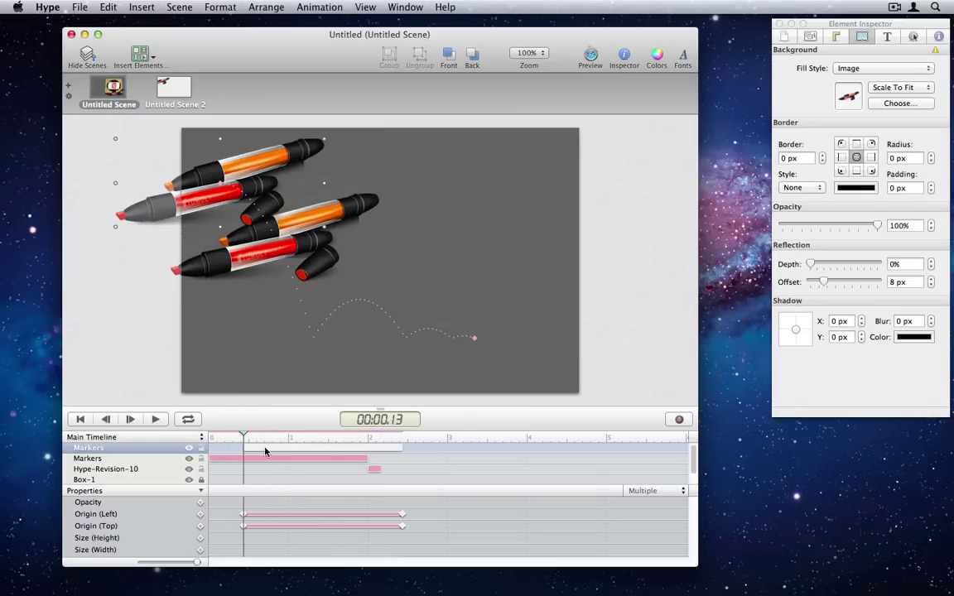
pyautogui.click(157, 420)
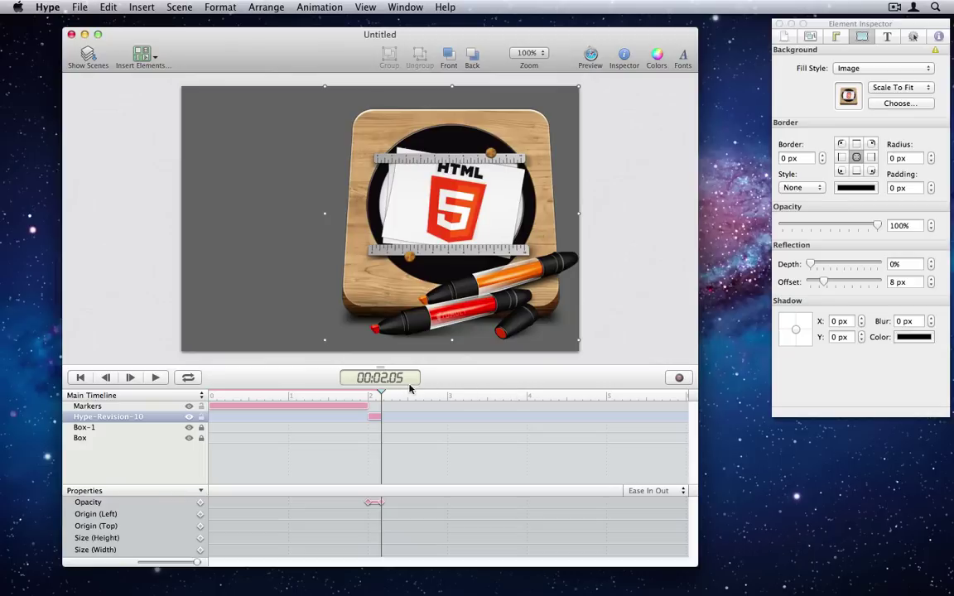
# Step: Set the current time field to 1.0 seconds
pyautogui.click(380, 378)
pyautogui.write('1.')
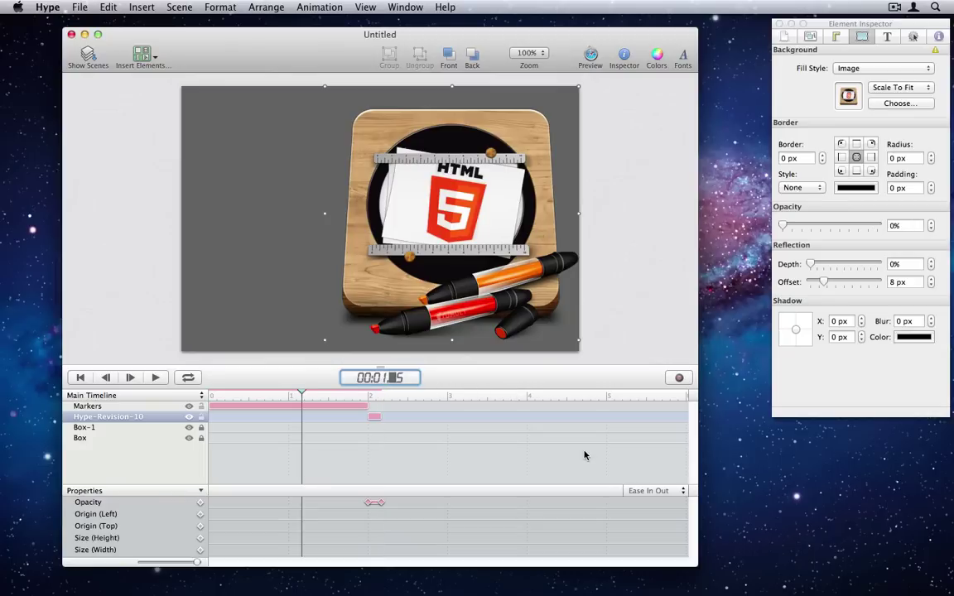
pyautogui.write('00')
pyautogui.press('Return')
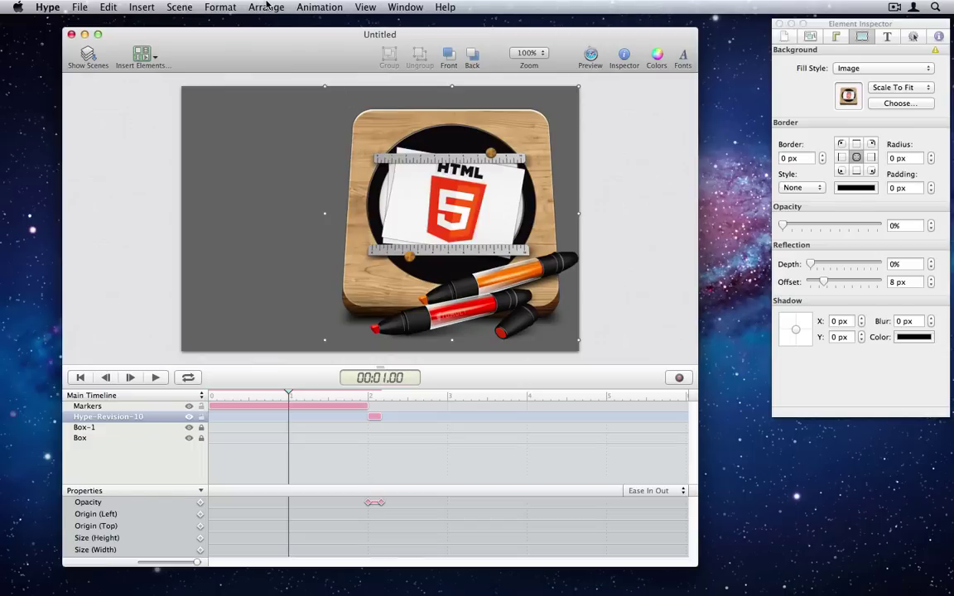
# Step: Use Animation > Go to Time to set the timecode to 00:02.00
pyautogui.click(303, 7)
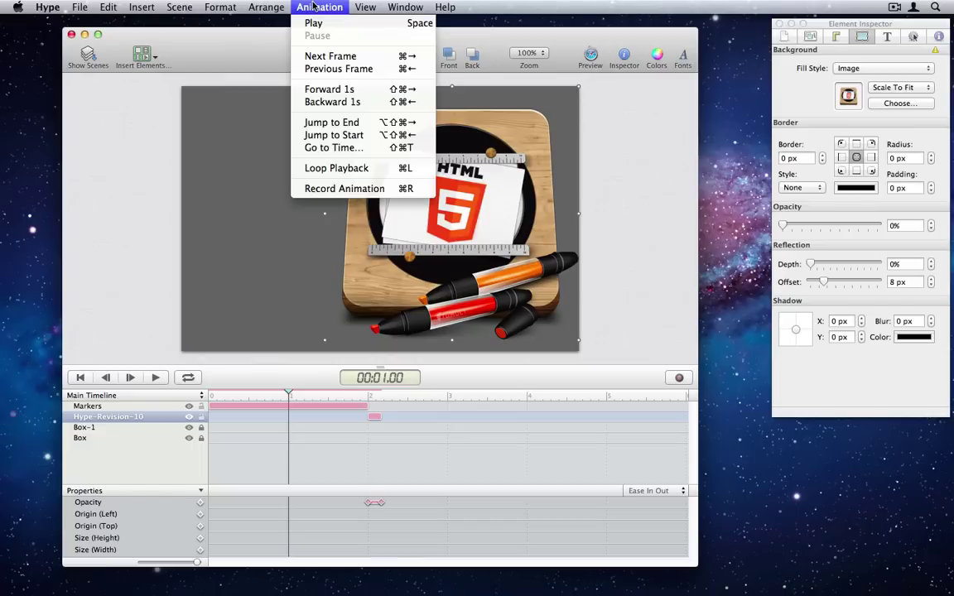
pyautogui.click(358, 147)
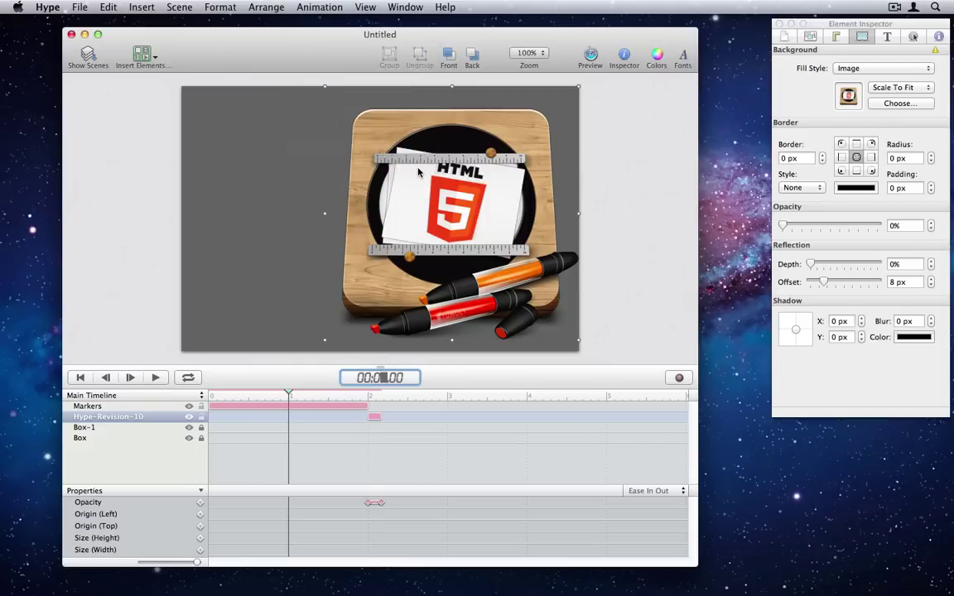
pyautogui.press('Up')
pyautogui.press('Up')
pyautogui.press('Up')
pyautogui.press('Down')
pyautogui.press('Down')
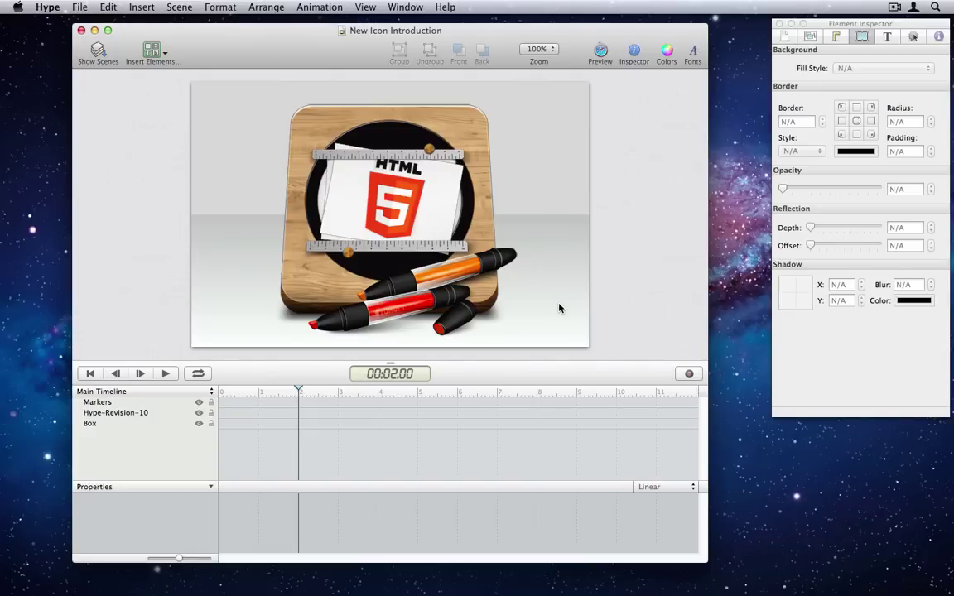
# Step: Undo an accidental move of the floor gradient Box, then lock the Box layer
pyautogui.moveTo(569, 324); pyautogui.dragTo(459, 264)
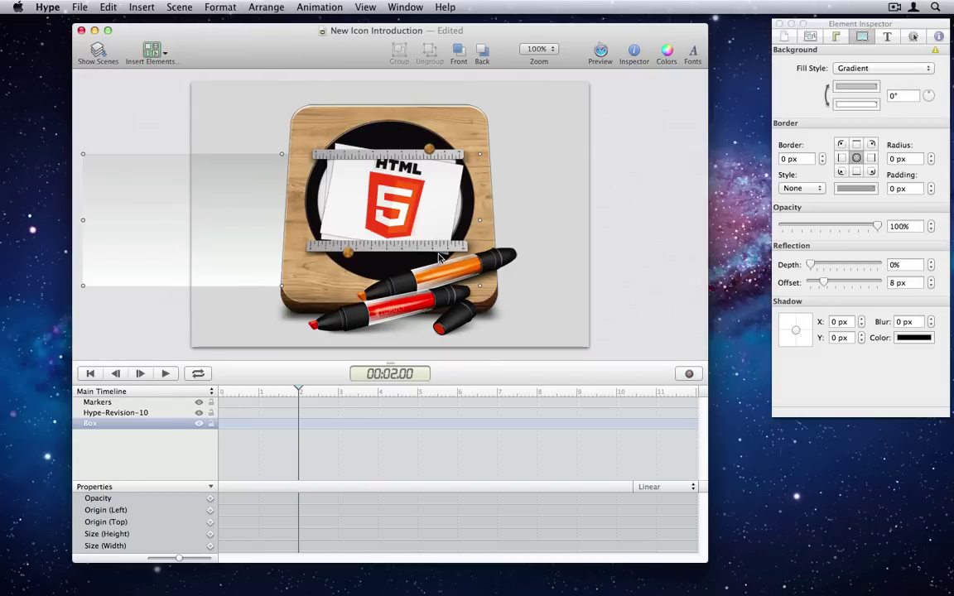
pyautogui.click(108, 7)
pyautogui.click(116, 21)
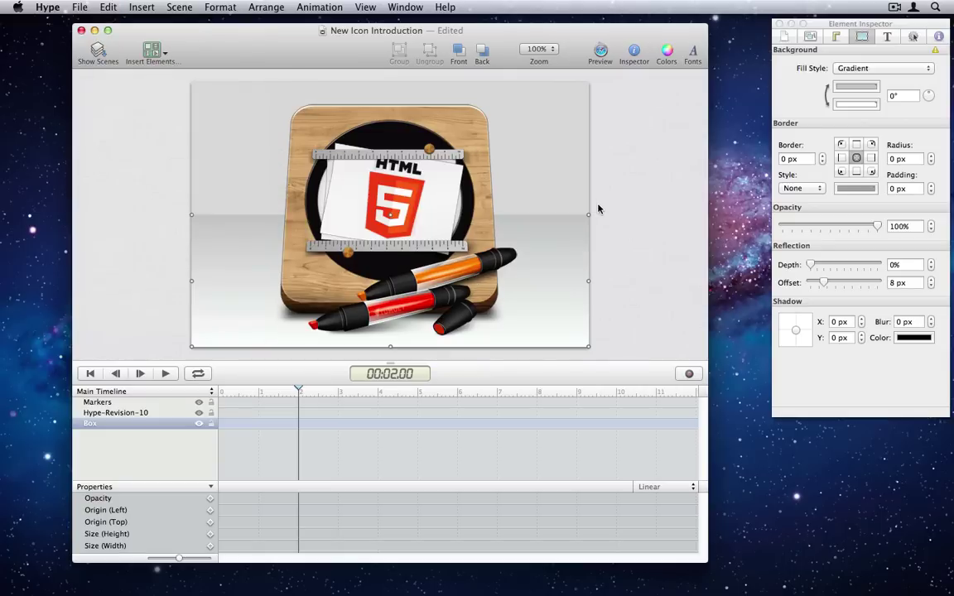
pyautogui.click(211, 423)
# Step: Marquee-select the markers and HTML5 image, deselect, then toggle the Markers layer's visibility off and on
pyautogui.moveTo(547, 323); pyautogui.dragTo(406, 230)
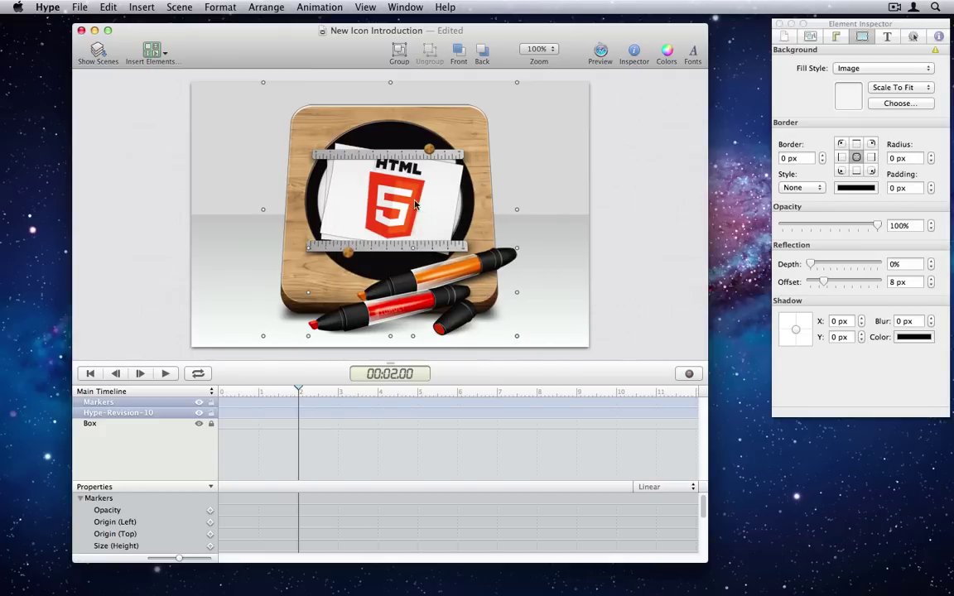
pyautogui.click(542, 248)
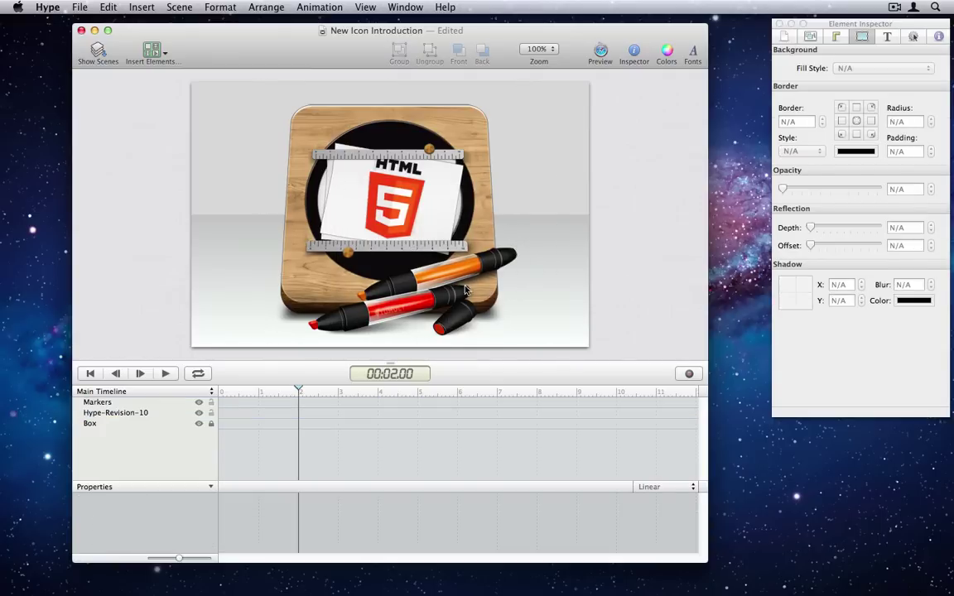
pyautogui.click(200, 402)
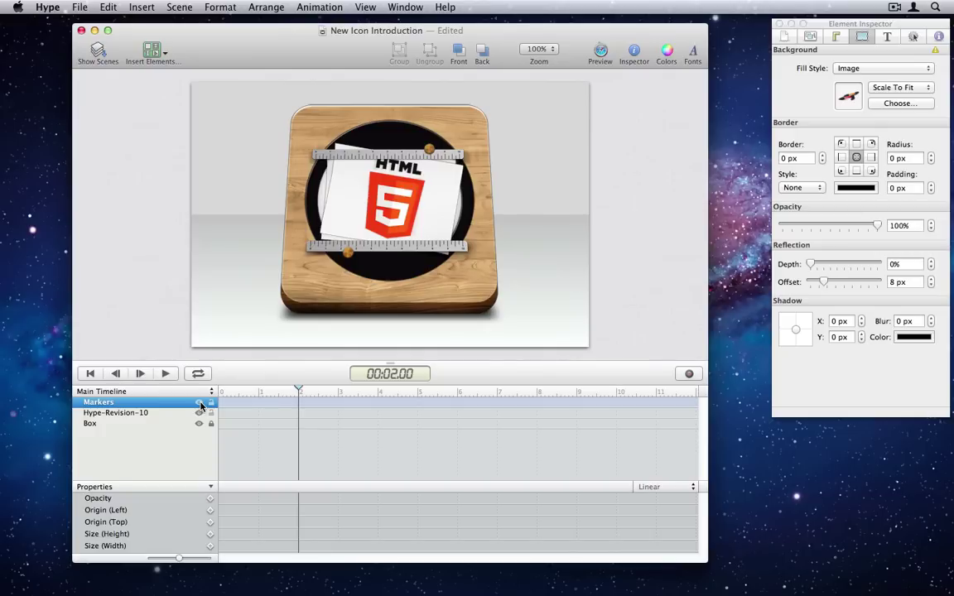
pyautogui.click(200, 403)
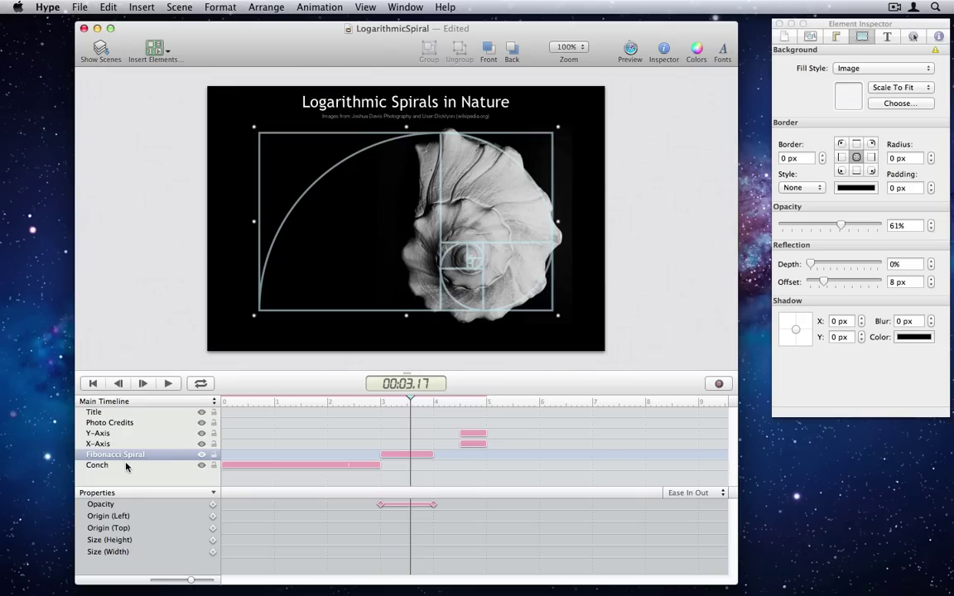
# Step: Select the Conch photo and nudge it a few pixels down and right
pyautogui.click(126, 467)
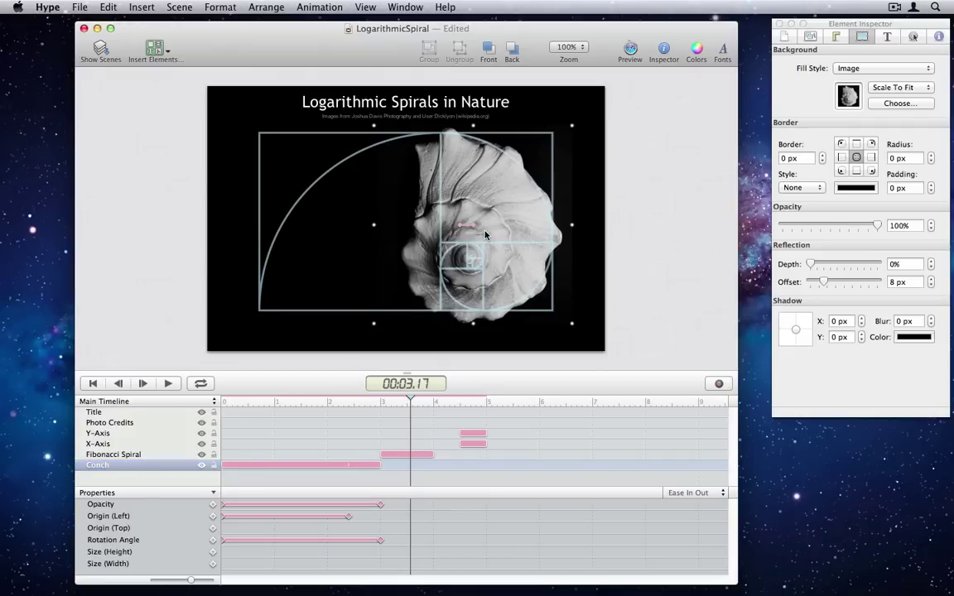
pyautogui.moveTo(486, 236)
pyautogui.mouseDown()
pyautogui.moveTo(427, 232)
pyautogui.moveTo(488, 240)
pyautogui.mouseUp()
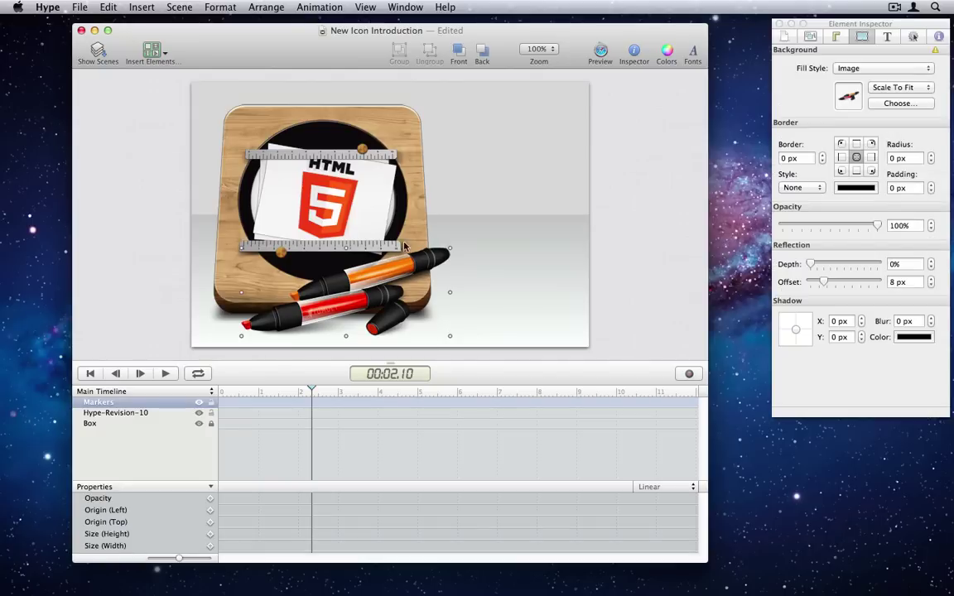
# Step: Group the HTML5 image with the markers, record the group sliding right, and play it
pyautogui.keyDown('shift'); pyautogui.click(319, 175); pyautogui.keyUp('shift')
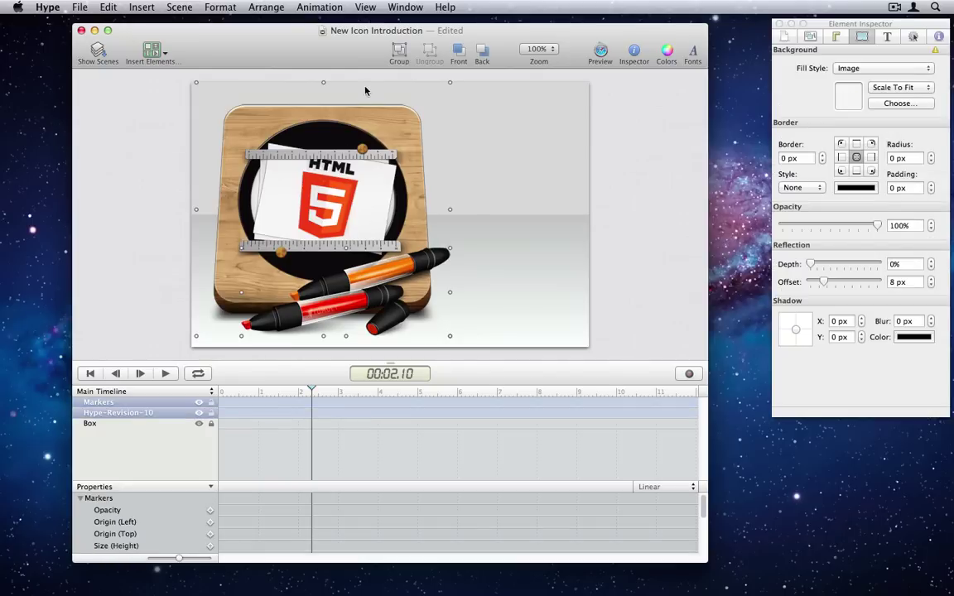
pyautogui.click(400, 54)
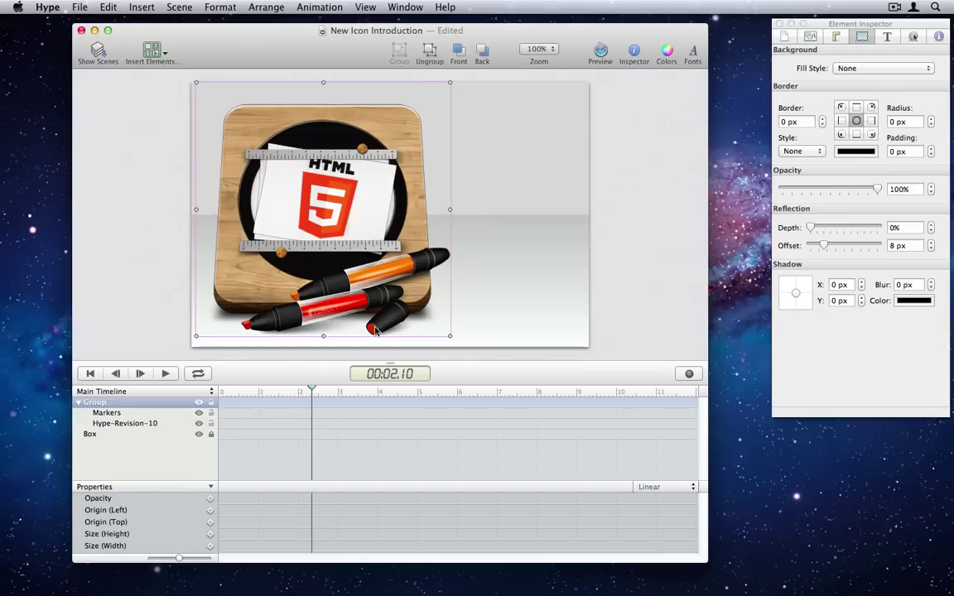
pyautogui.click(686, 372)
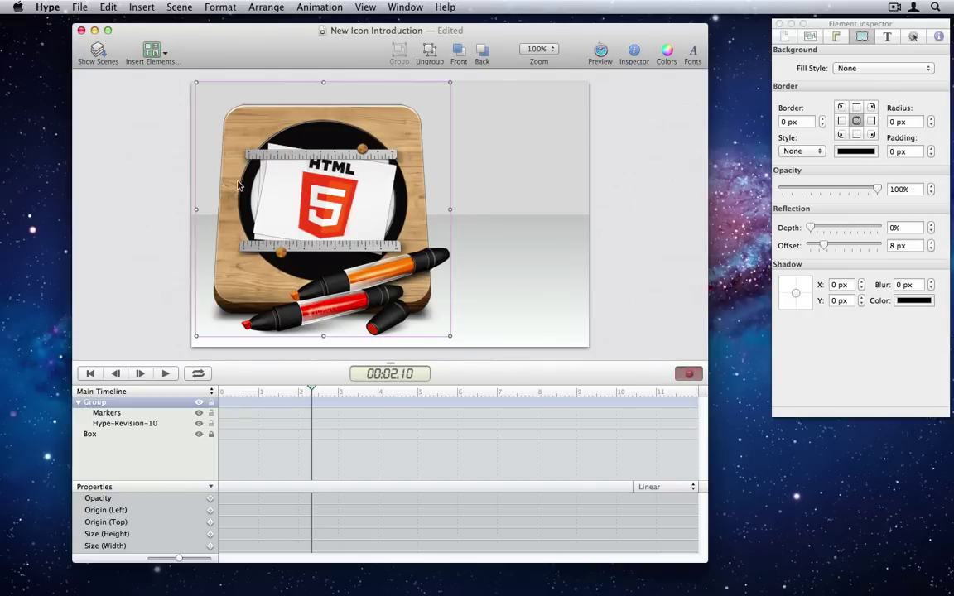
pyautogui.moveTo(214, 164); pyautogui.dragTo(386, 188)
pyautogui.click(689, 374)
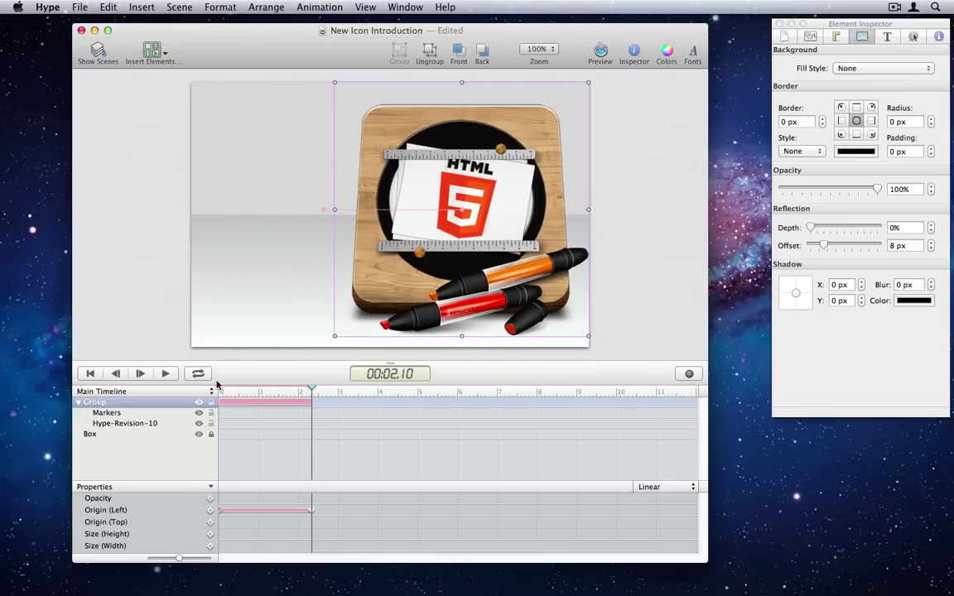
pyautogui.click(167, 373)
# Step: Record a 360° rotation on the markers inside the group and play it back
pyautogui.doubleClick(485, 283)
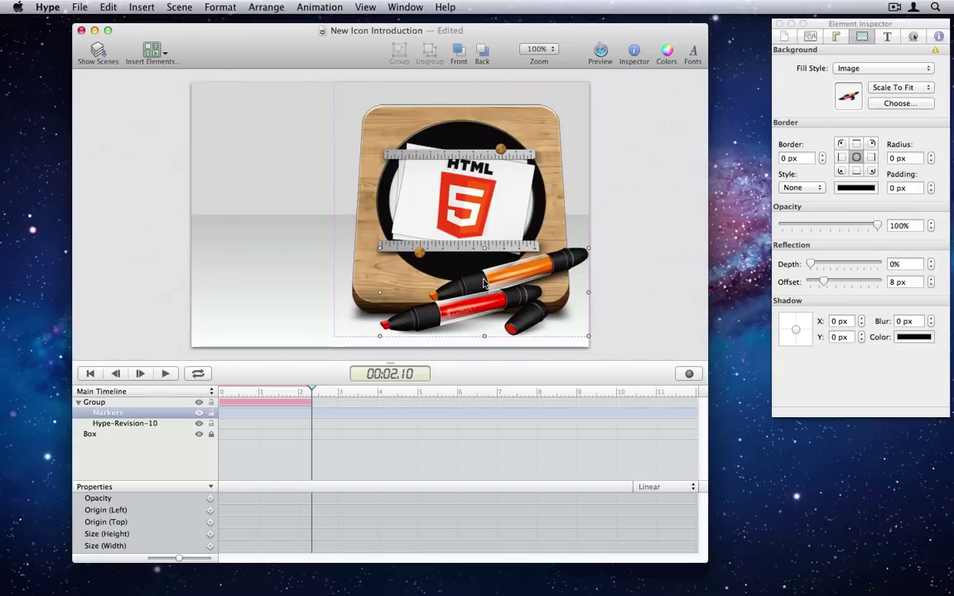
pyautogui.click(688, 374)
pyautogui.click(836, 37)
pyautogui.click(895, 191)
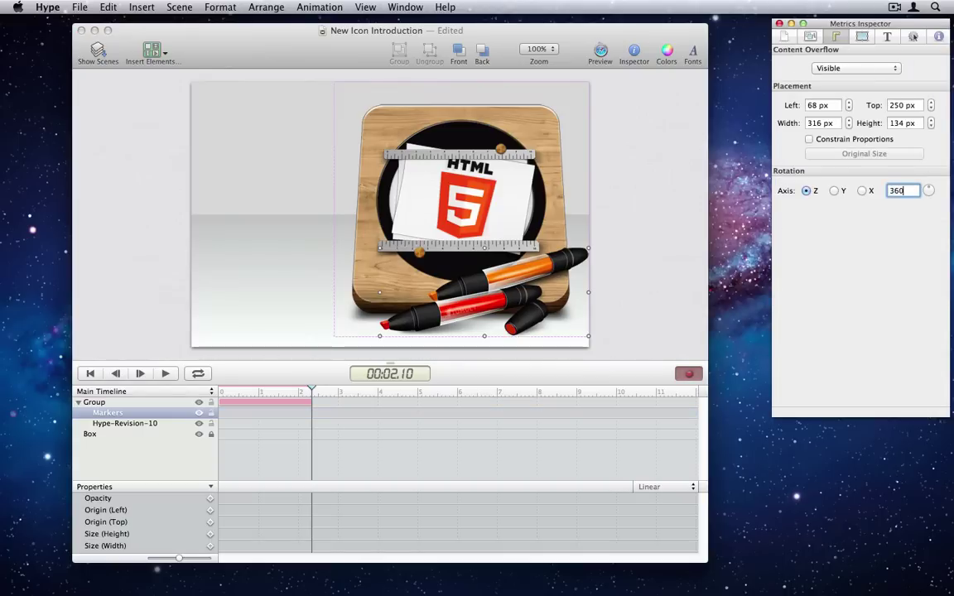
pyautogui.write('360')
pyautogui.press('Return')
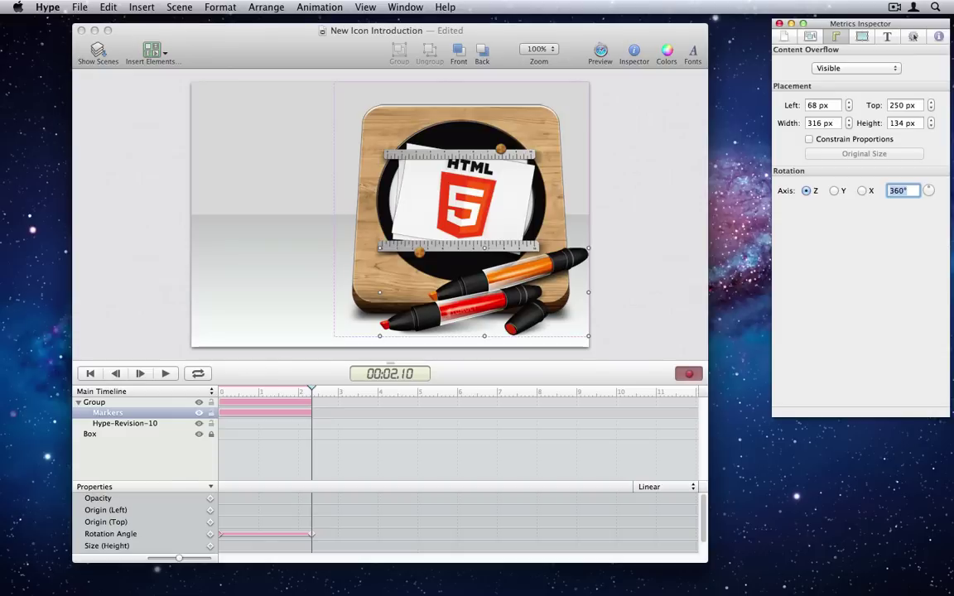
pyautogui.click(687, 374)
pyautogui.click(166, 373)
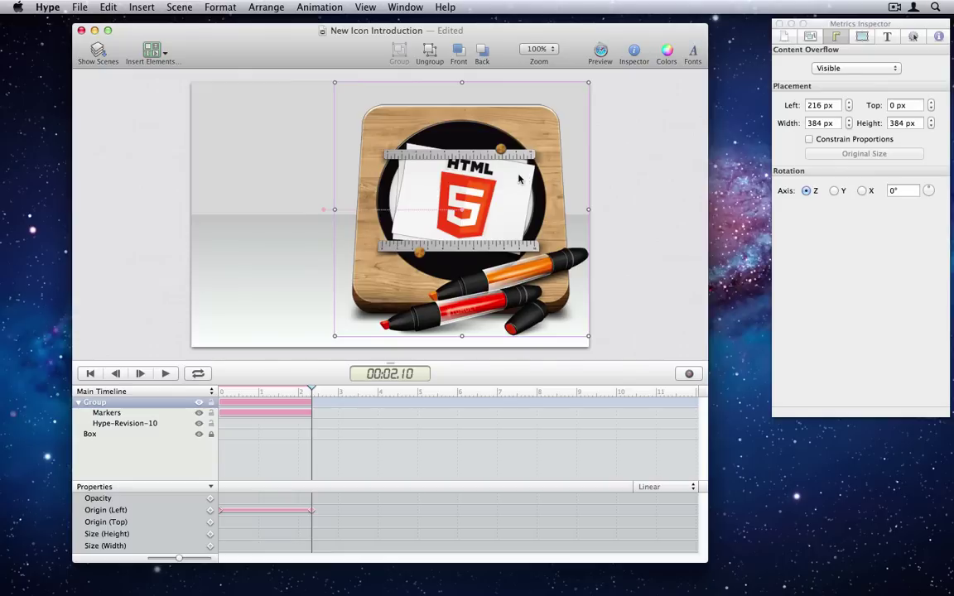
# Step: Show the rulers and drag the icon group left until Left reads 69 px
pyautogui.click(365, 7)
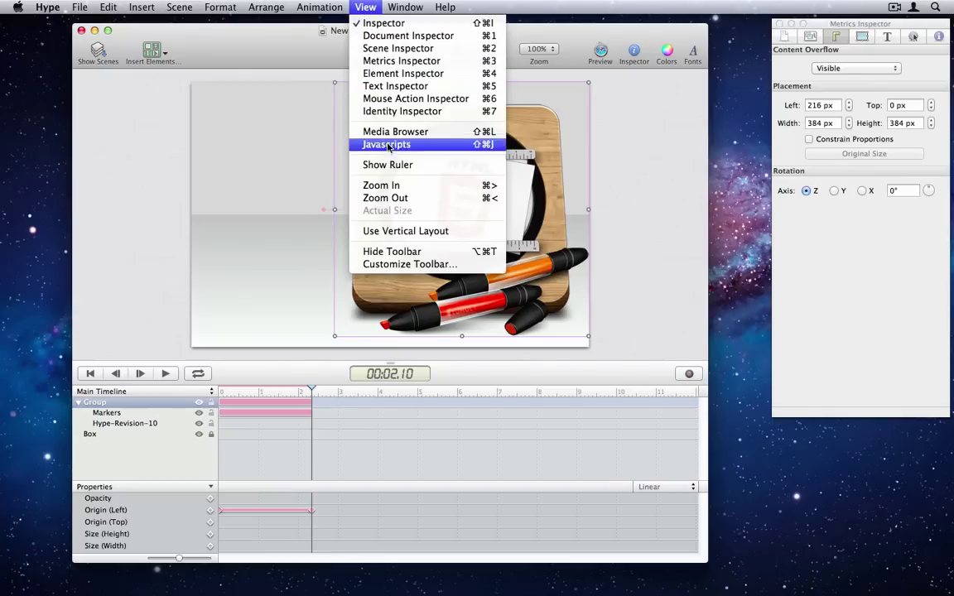
pyautogui.click(419, 165)
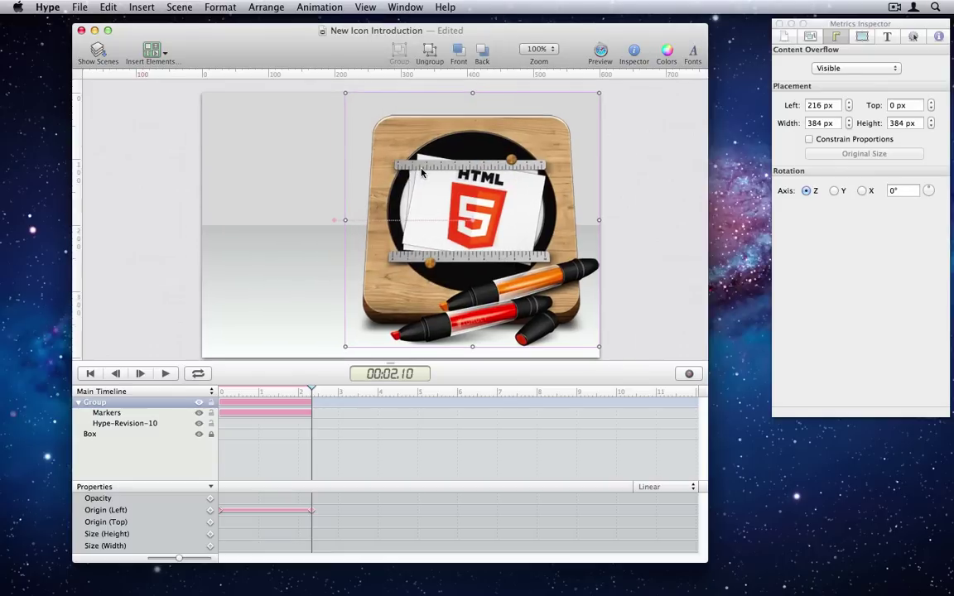
pyautogui.moveTo(422, 171); pyautogui.dragTo(325, 171)
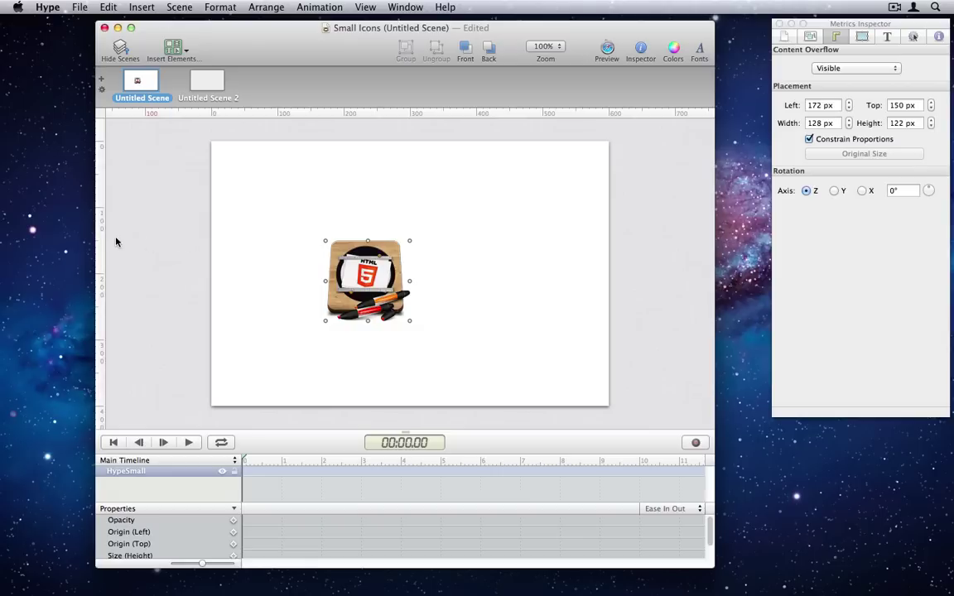
# Step: Add a vertical guide and a horizontal guide near the top-left, and snap the HTML5 icon into their corner
pyautogui.moveTo(100, 241); pyautogui.dragTo(257, 242)
pyautogui.click(263, 9)
pyautogui.moveTo(298, 128)
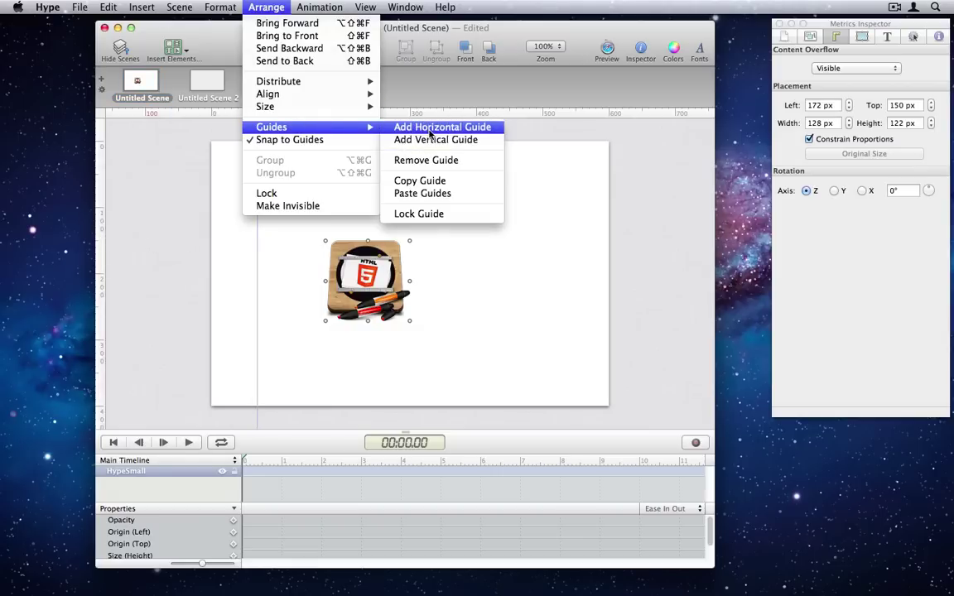
pyautogui.click(427, 127)
pyautogui.moveTo(268, 273); pyautogui.dragTo(272, 179)
pyautogui.moveTo(344, 280); pyautogui.dragTo(279, 225)
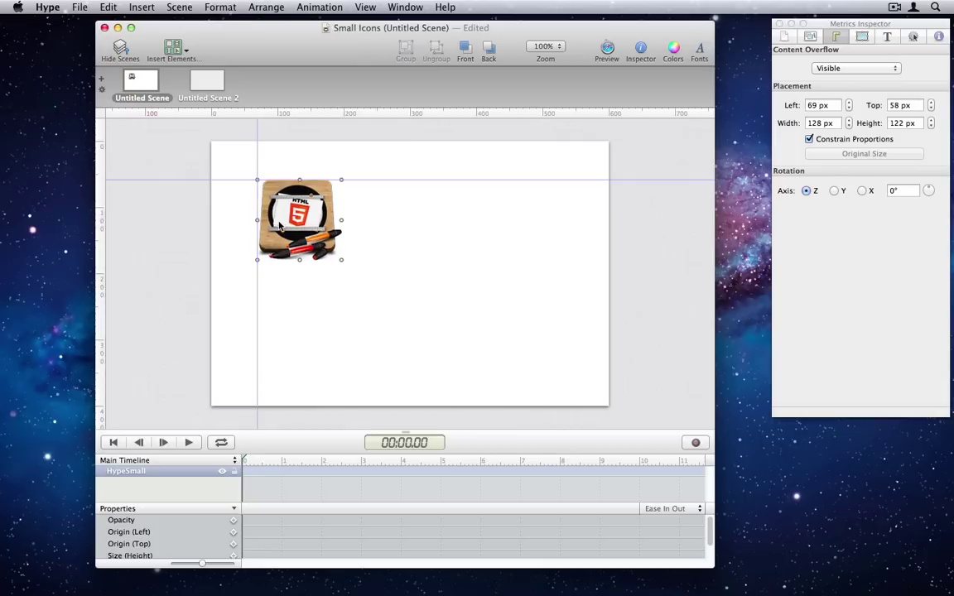
# Step: Copy the guides and paste them into Untitled Scene 2
pyautogui.click(280, 7)
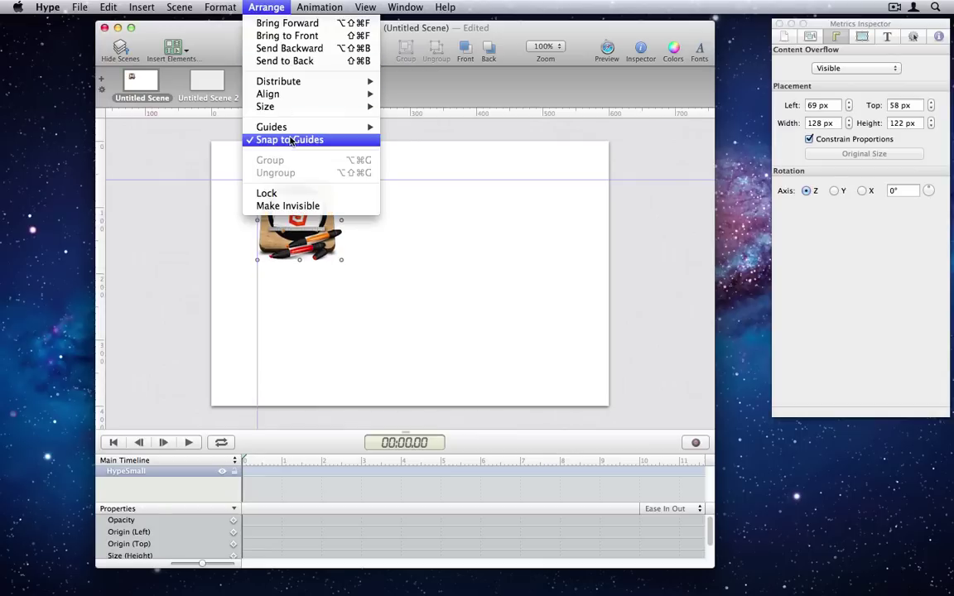
pyautogui.moveTo(290, 127)
pyautogui.click(427, 181)
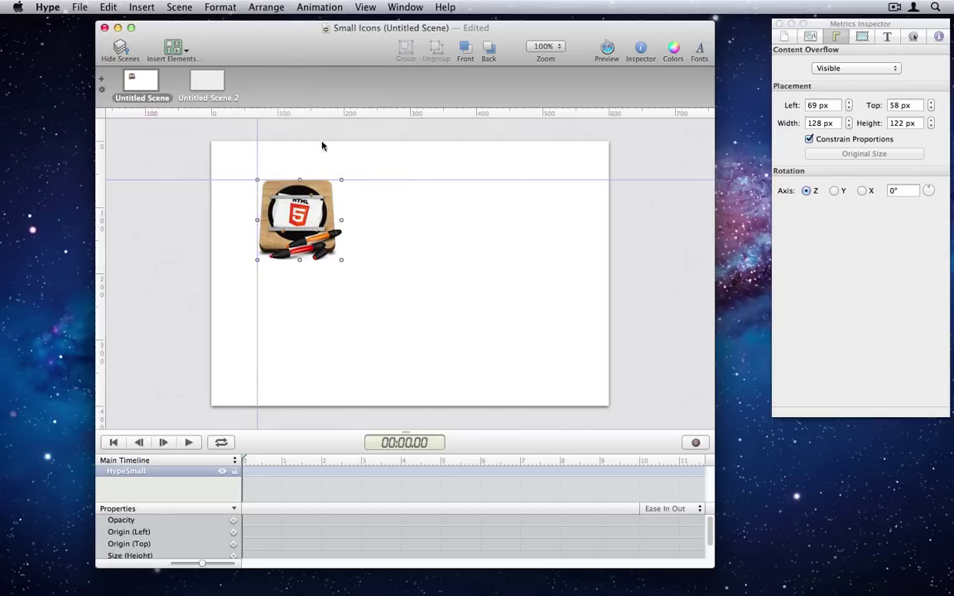
pyautogui.click(205, 80)
pyautogui.click(265, 6)
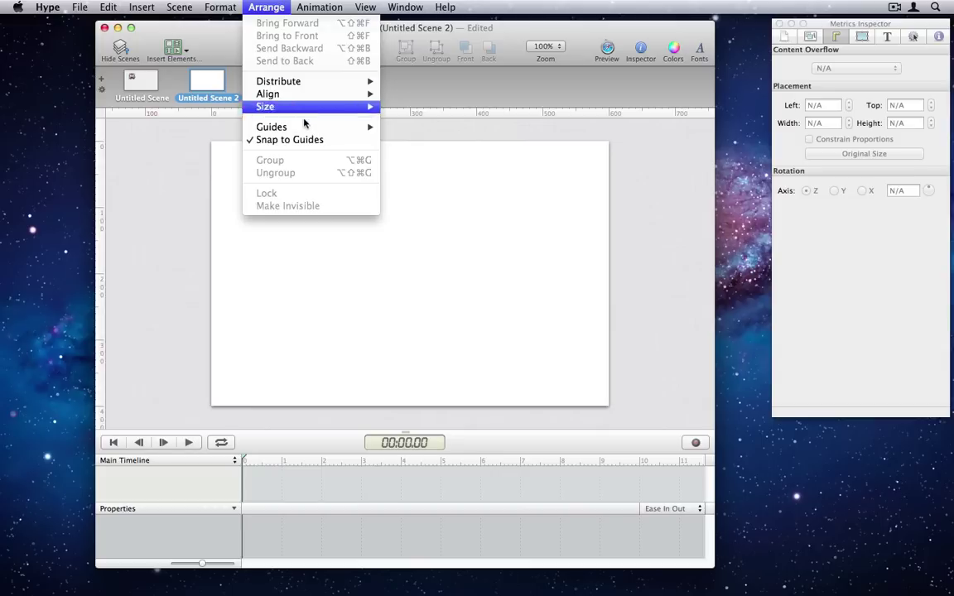
pyautogui.moveTo(369, 128)
pyautogui.click(435, 195)
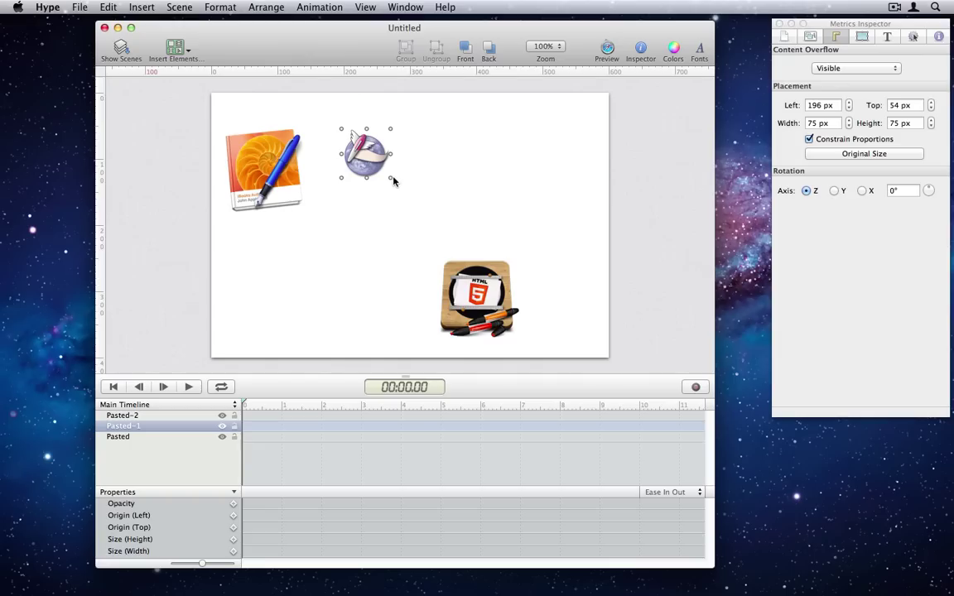
# Step: Drag the small icon and the HTML5 icon into the globe's row with matching 52 px gaps
pyautogui.moveTo(389, 177); pyautogui.dragTo(421, 212)
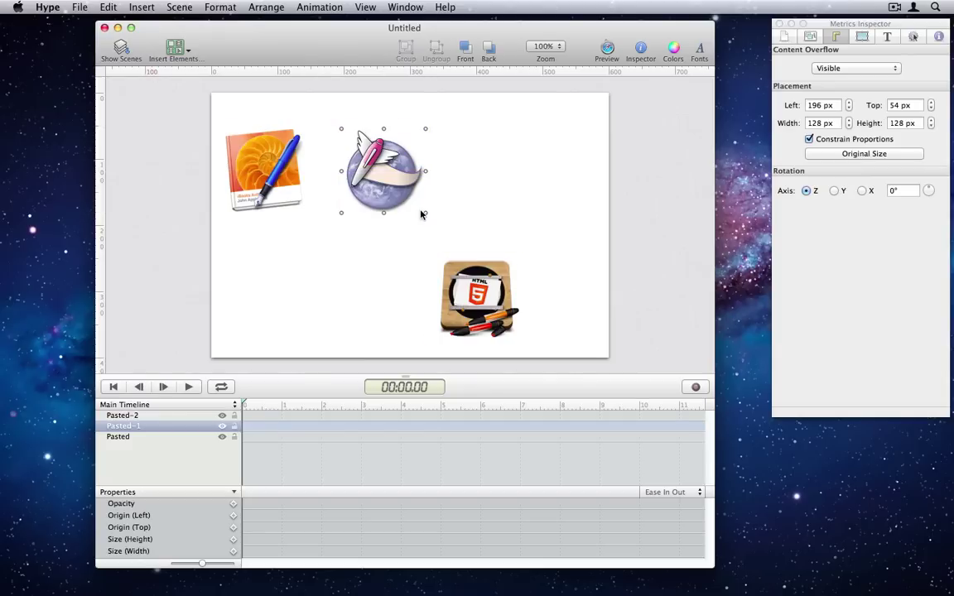
pyautogui.moveTo(461, 265); pyautogui.dragTo(485, 150)
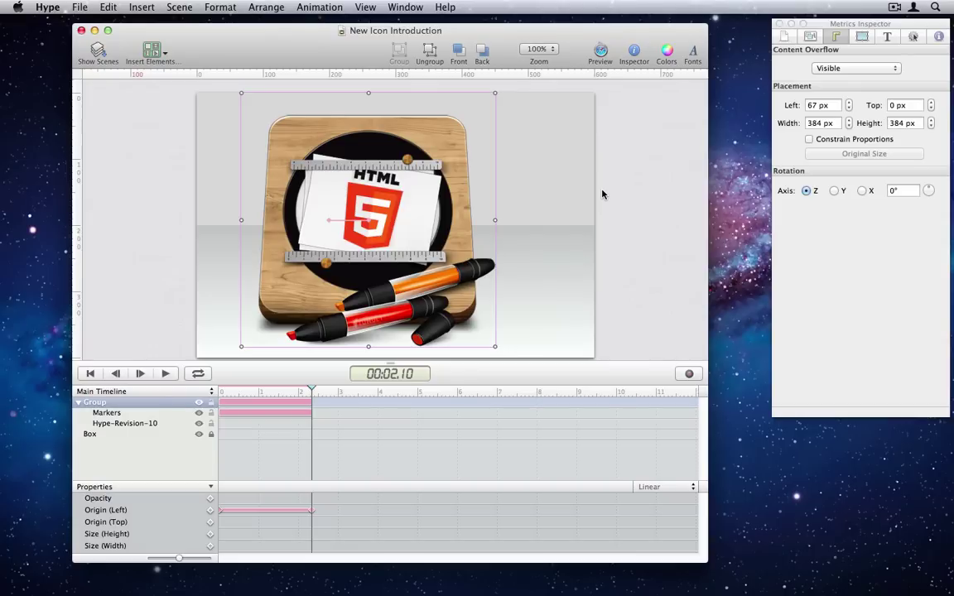
# Step: Browse all versions of New Icon Introduction and restore the earlier hummingbird version
pyautogui.scroll(-1, 602, 194)
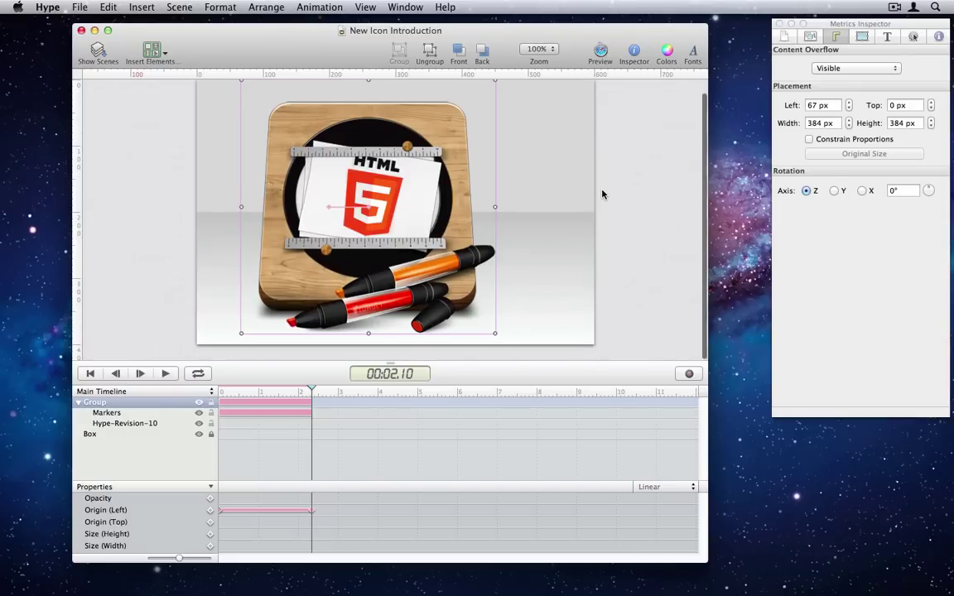
pyautogui.click(446, 31)
pyautogui.click(439, 80)
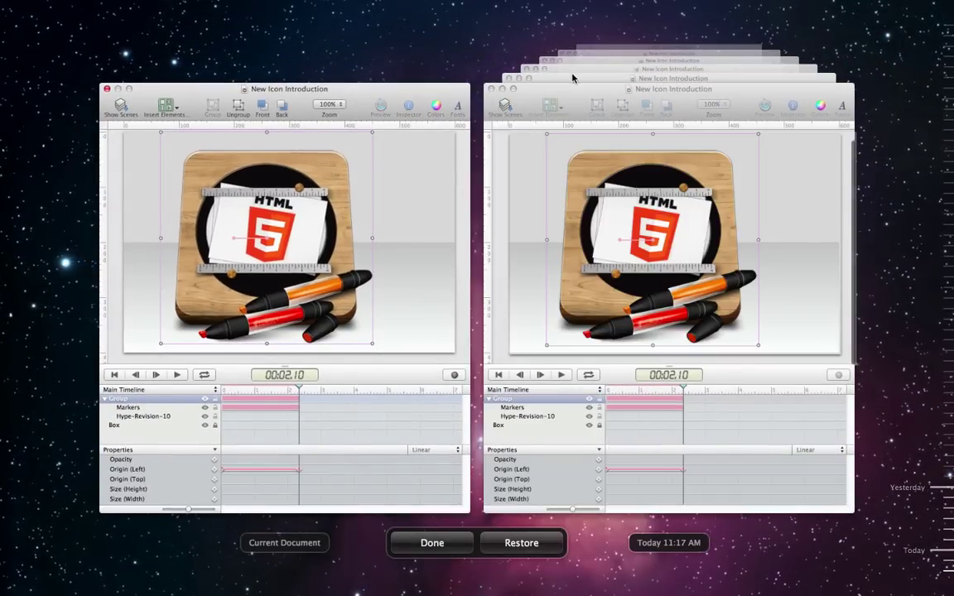
pyautogui.click(570, 79)
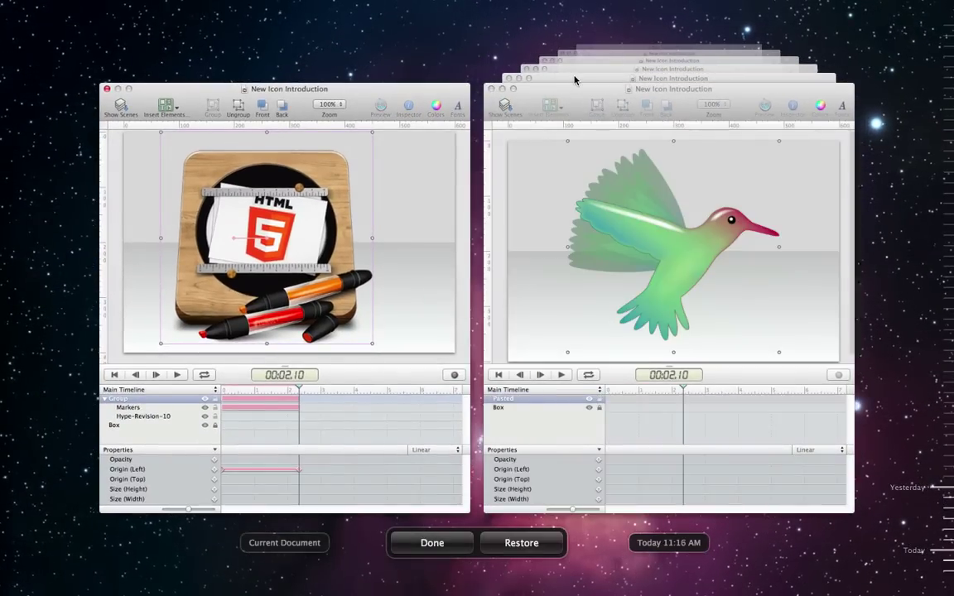
pyautogui.click(520, 543)
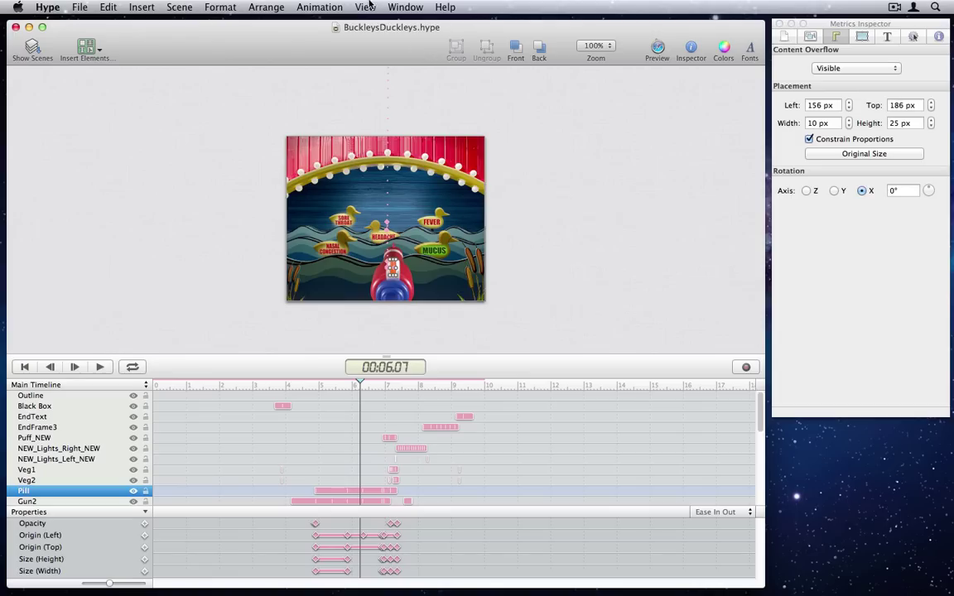
# Step: Switch to vertical layout and insert an HTML widget into the blank scene
pyautogui.click(365, 7)
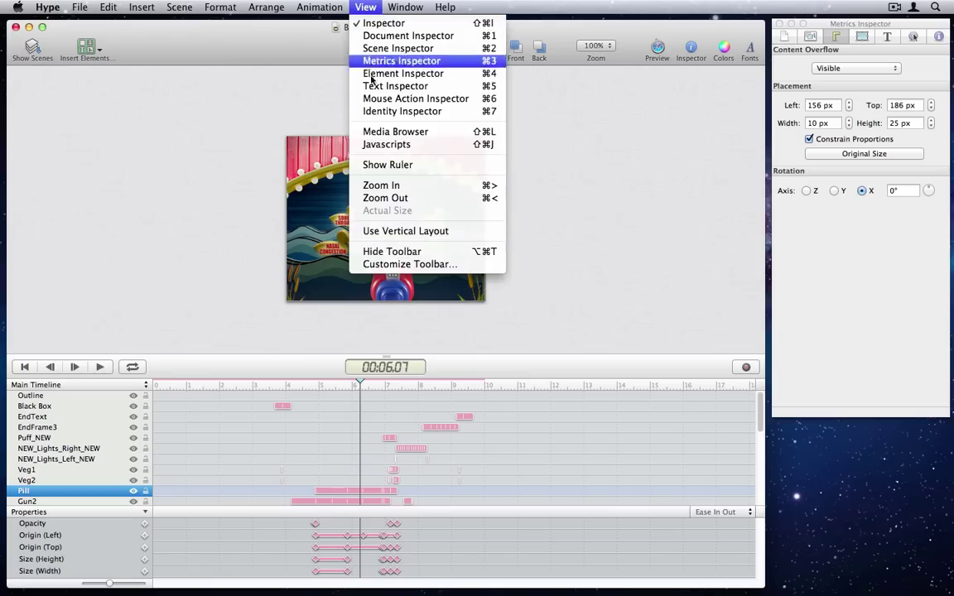
pyautogui.click(377, 231)
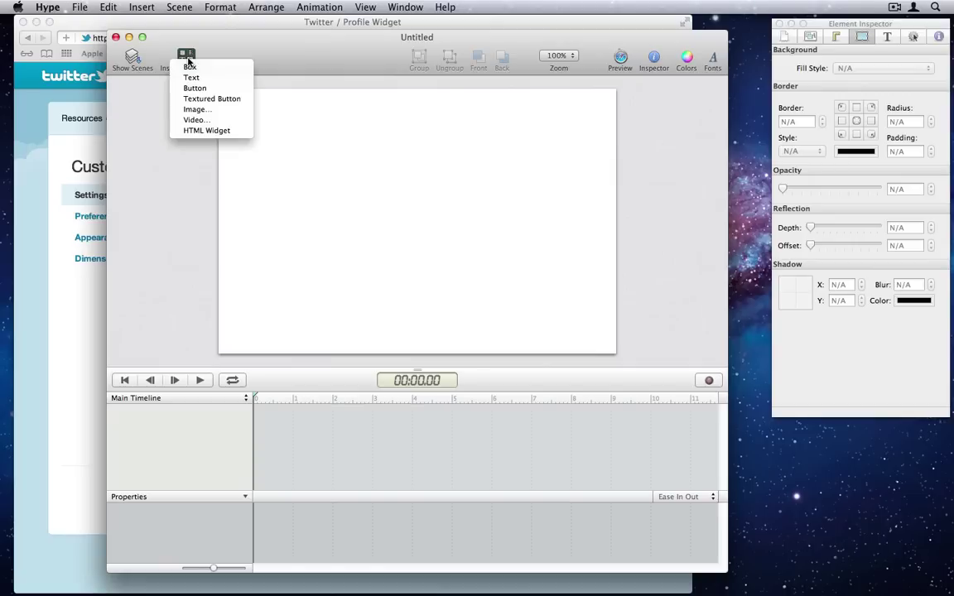
pyautogui.click(207, 131)
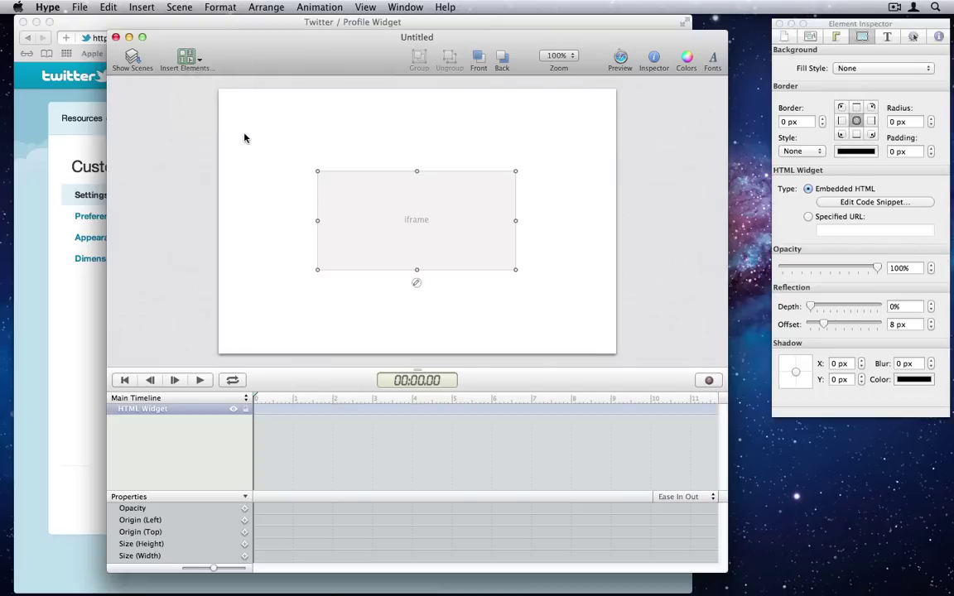
# Step: Finish the Twitter profile widget in Safari and grab its embed code
pyautogui.click(46, 279)
pyautogui.click(358, 495)
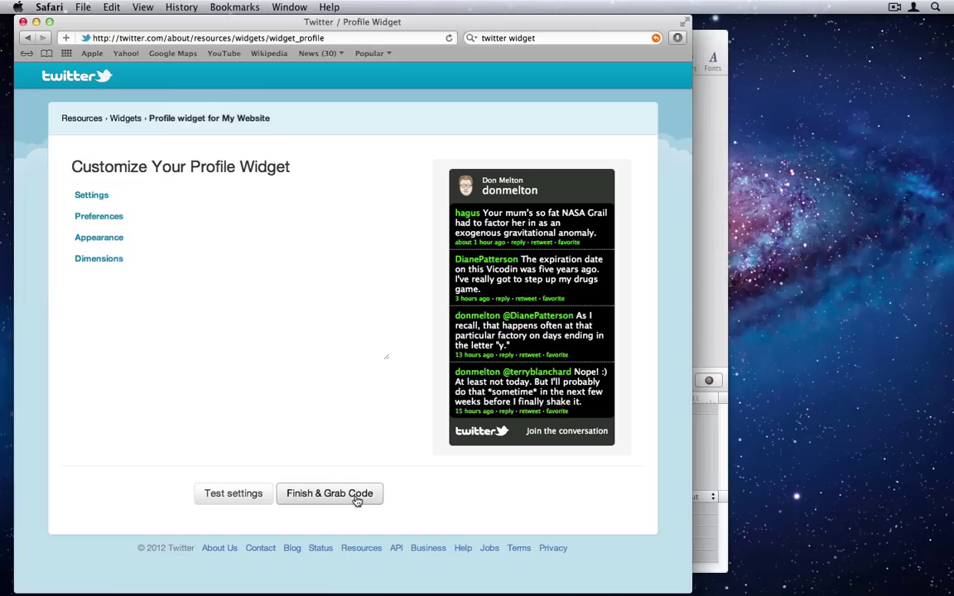
pyautogui.click(313, 296)
# Step: Paste the Twitter embed code into the widget's HTML and move the widget toward the upper left
pyautogui.press('super+c')
pyautogui.press('super+Tab')
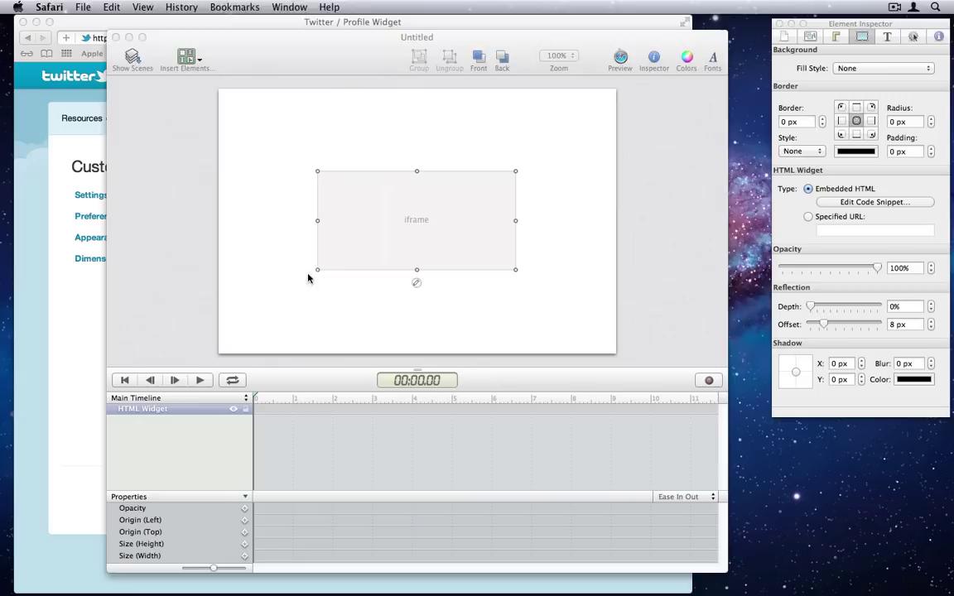
pyautogui.click(417, 283)
pyautogui.press('super+v')
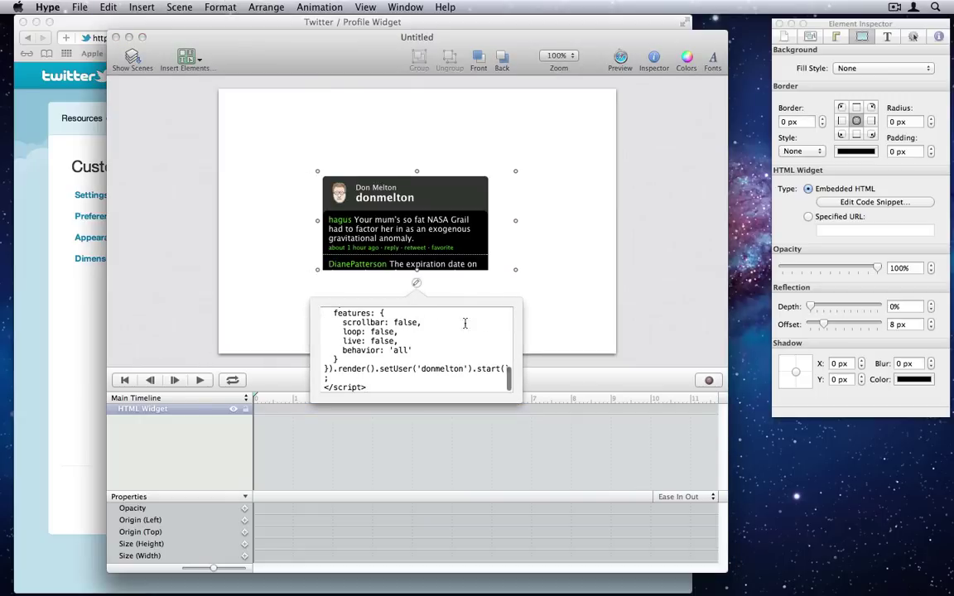
pyautogui.click(500, 285)
pyautogui.moveTo(417, 265); pyautogui.dragTo(333, 345)
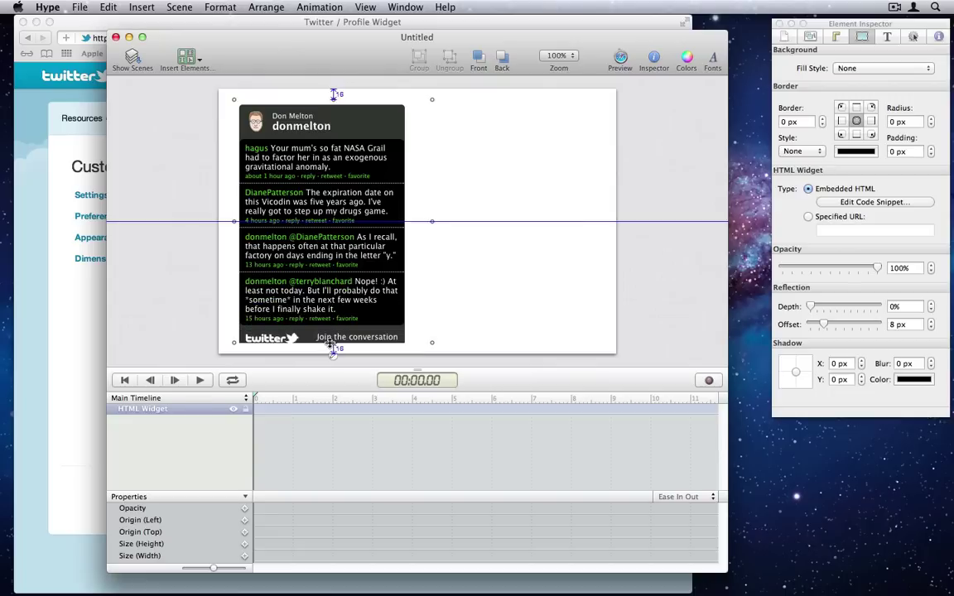
pyautogui.click(189, 65)
pyautogui.click(188, 122)
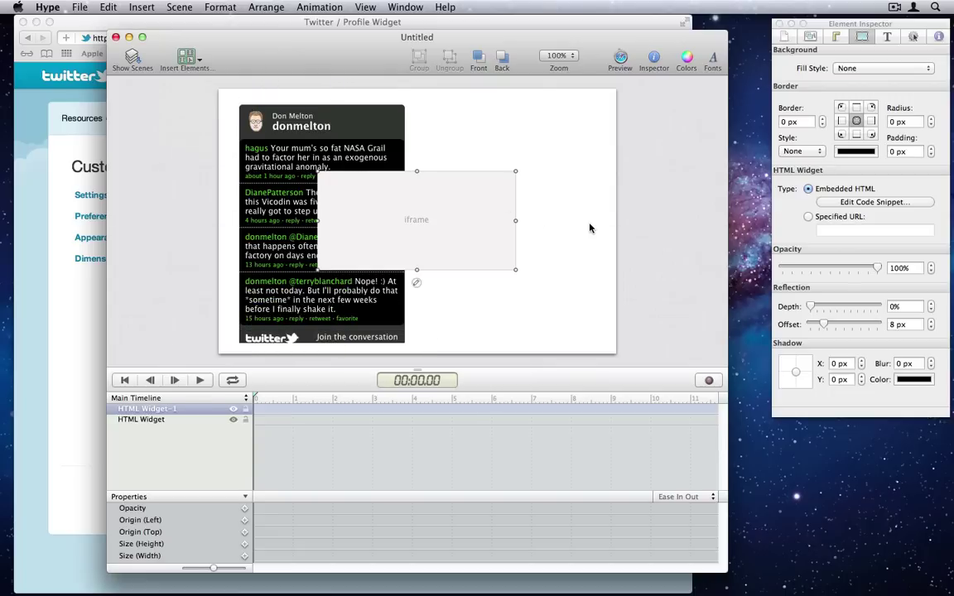
pyautogui.click(808, 217)
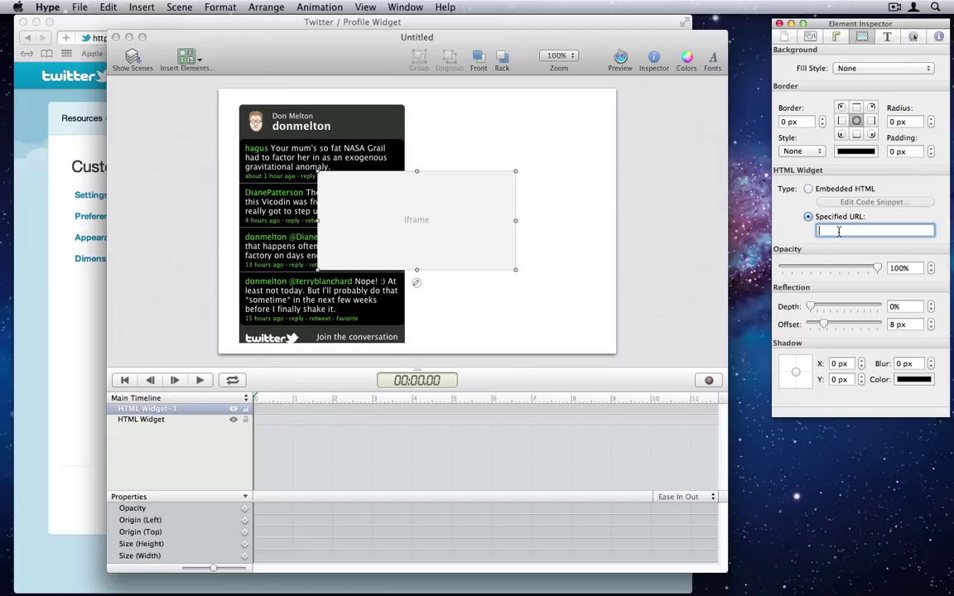
pyautogui.write('http://tumultco.com/hype')
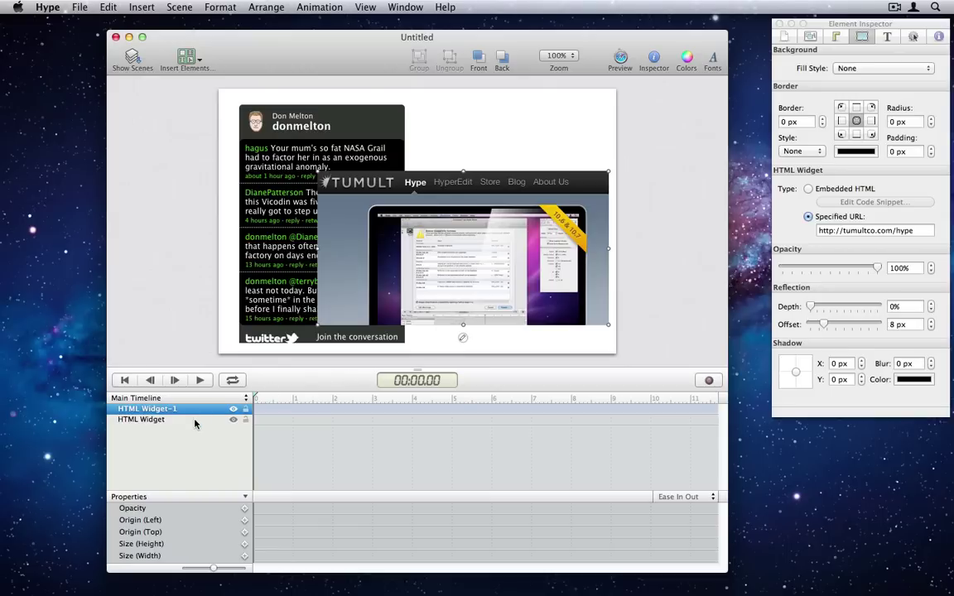
# Step: Bring the Twitter widget forward and reload the widgets' HTML content
pyautogui.rightClick(195, 421)
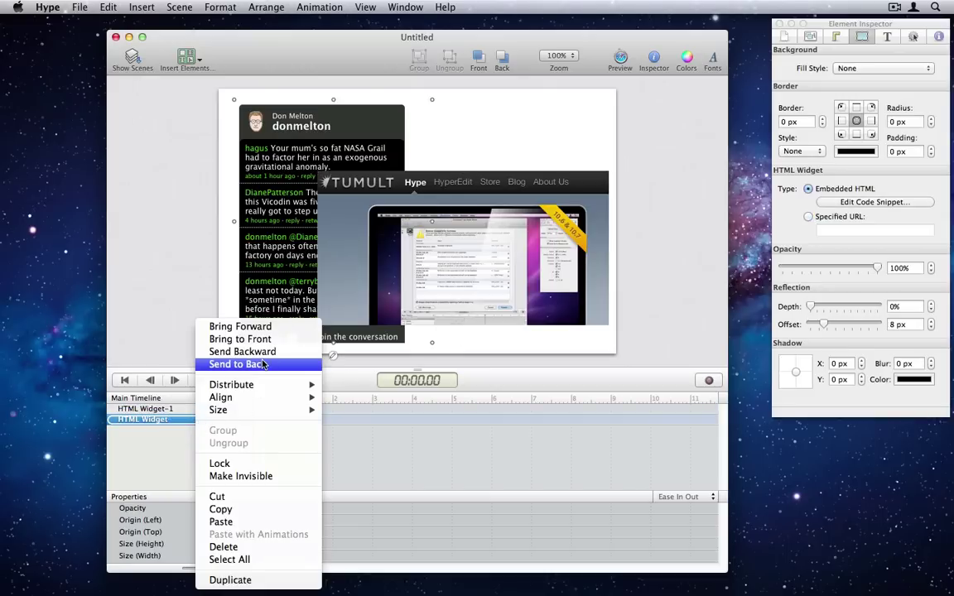
pyautogui.click(279, 328)
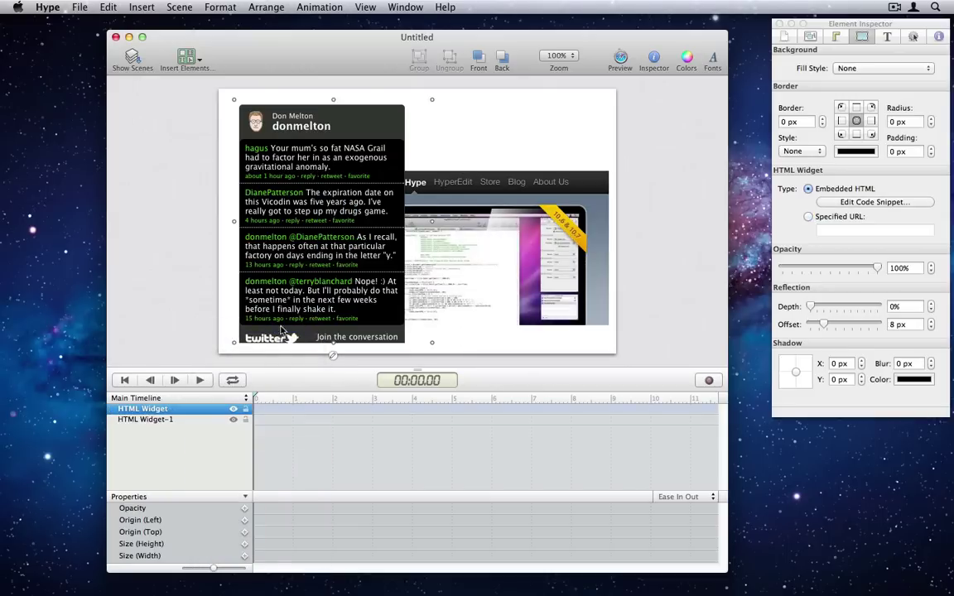
pyautogui.rightClick(380, 151)
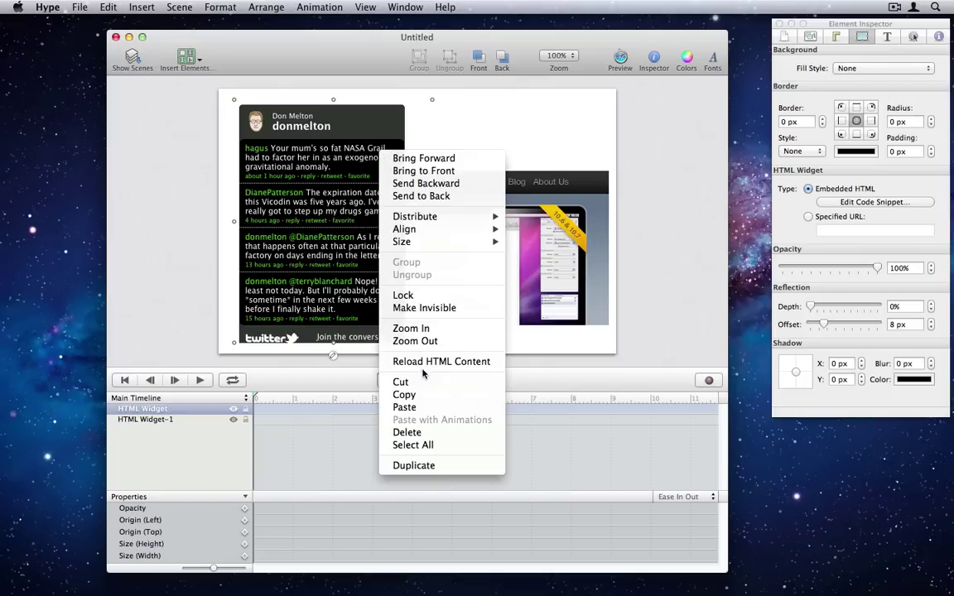
pyautogui.click(494, 362)
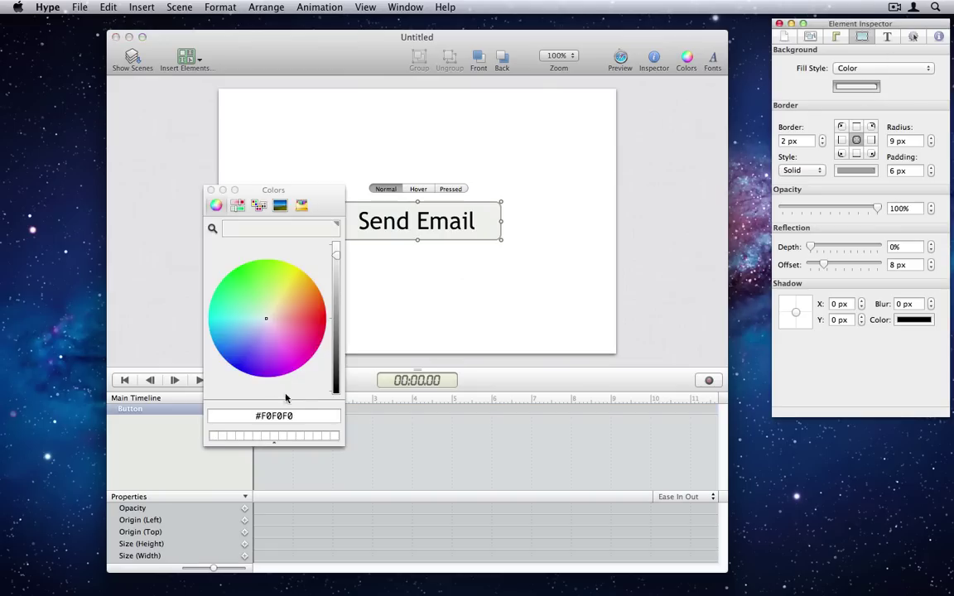
# Step: Set the Send Email button's background to hex #c9aaff, then replace it with cyan
pyautogui.click(284, 417)
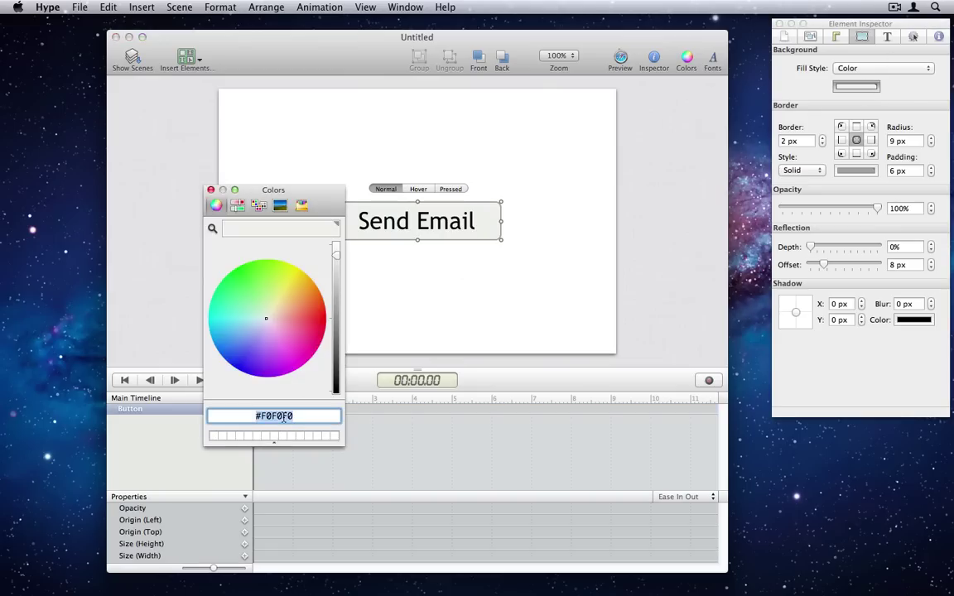
pyautogui.write('#c9aa')
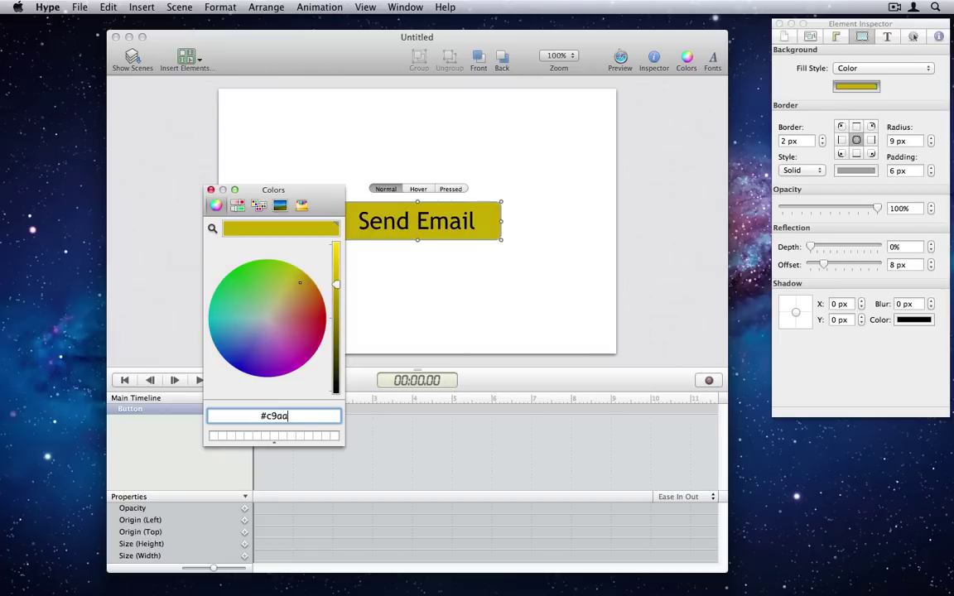
pyautogui.write('ff')
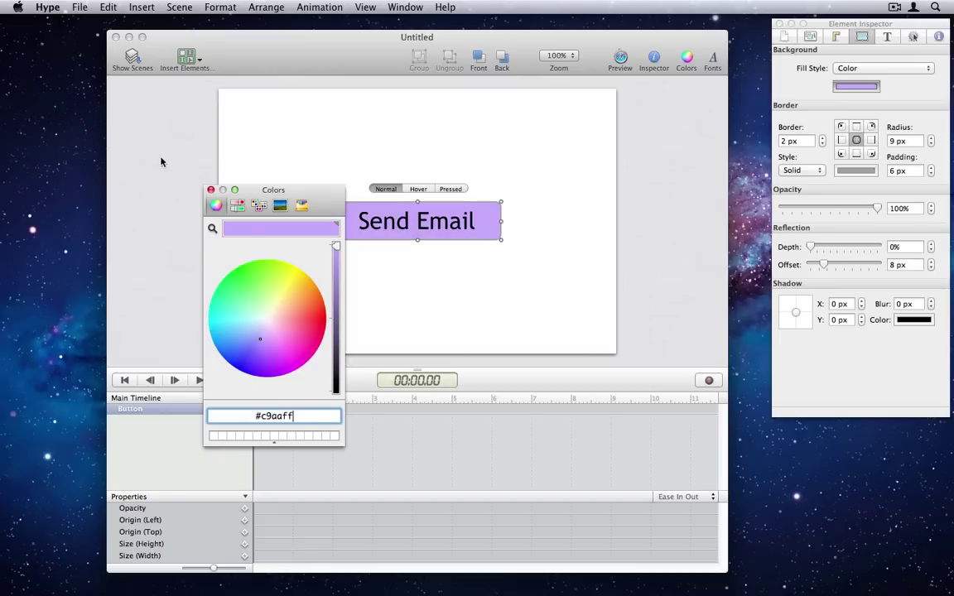
pyautogui.press('super+a')
pyautogui.write('cyan')
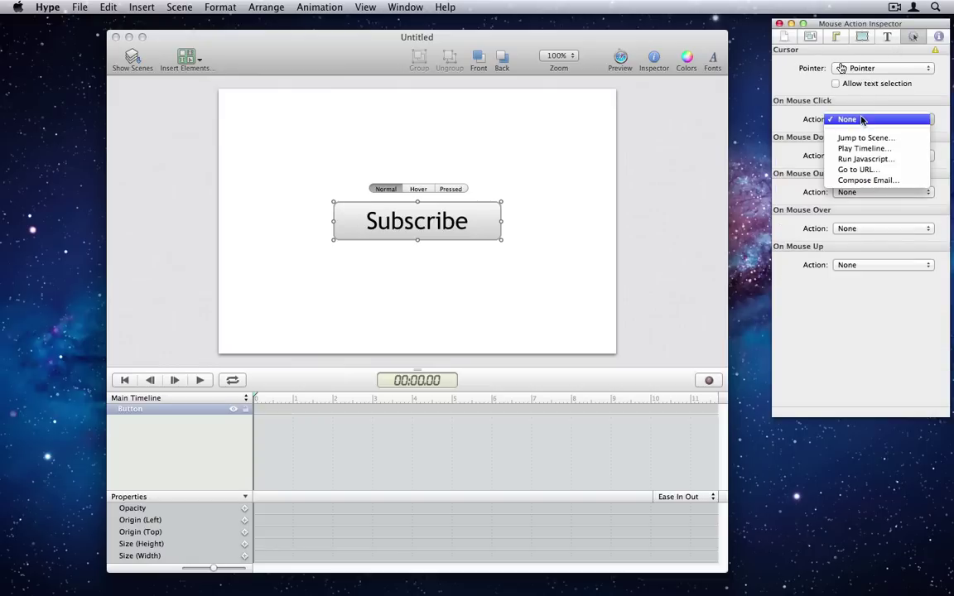
# Step: Make the button compose an email to the mailing-list address with subject 'Subscribe'
pyautogui.click(853, 189)
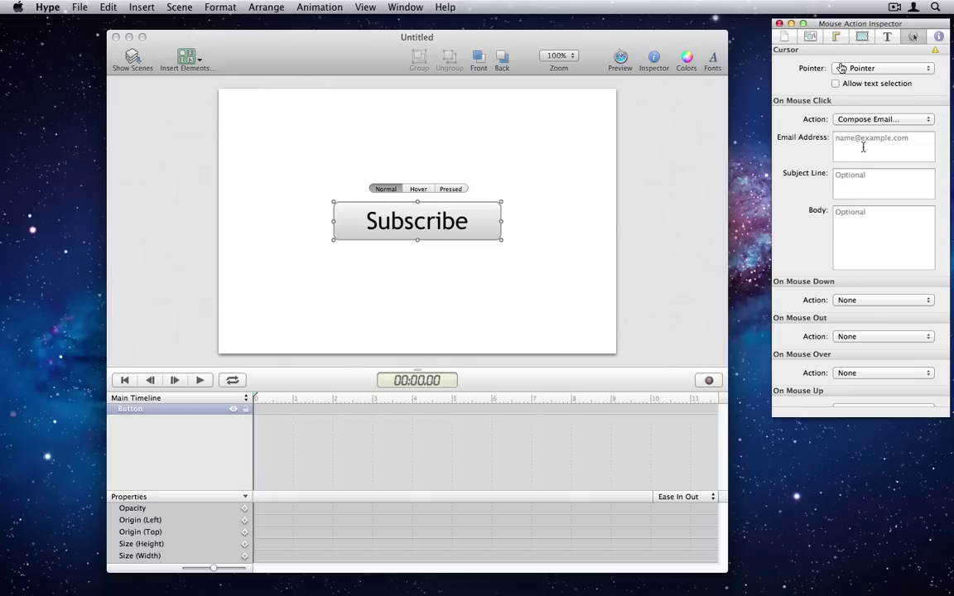
pyautogui.click(862, 145)
pyautogui.write('list@')
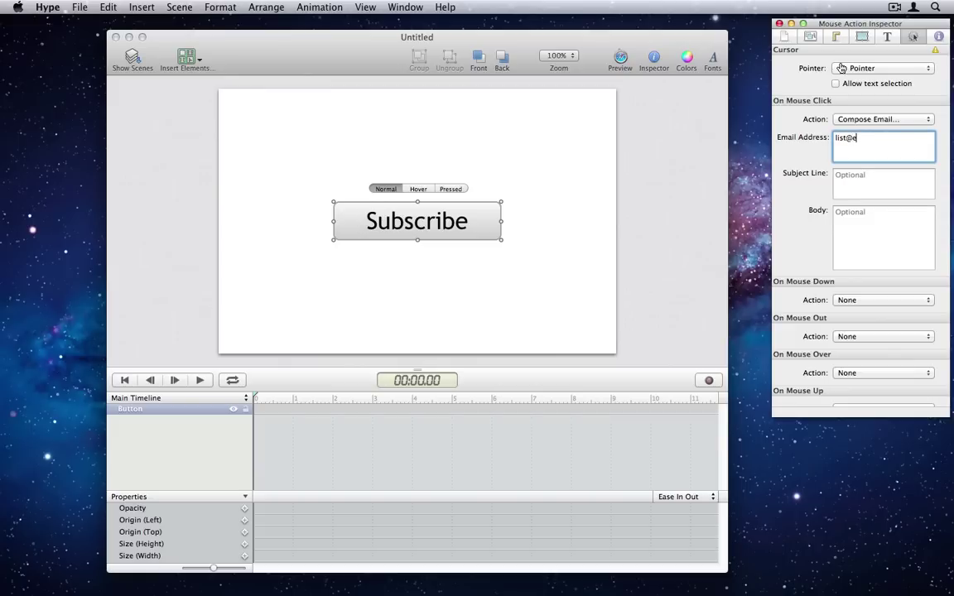
pyautogui.write('example.com')
pyautogui.click(856, 184)
pyautogui.write('Subscri')
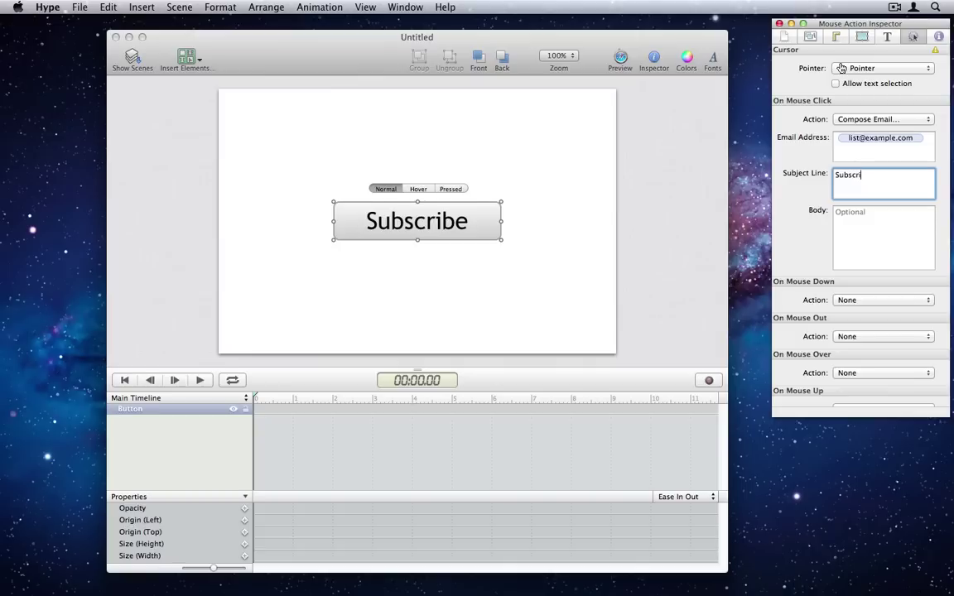
pyautogui.write('be')
# Step: Add the body 'Please add me to the list', then preview and test the Subscribe button
pyautogui.click(883, 232)
pyautogui.write('Plea')
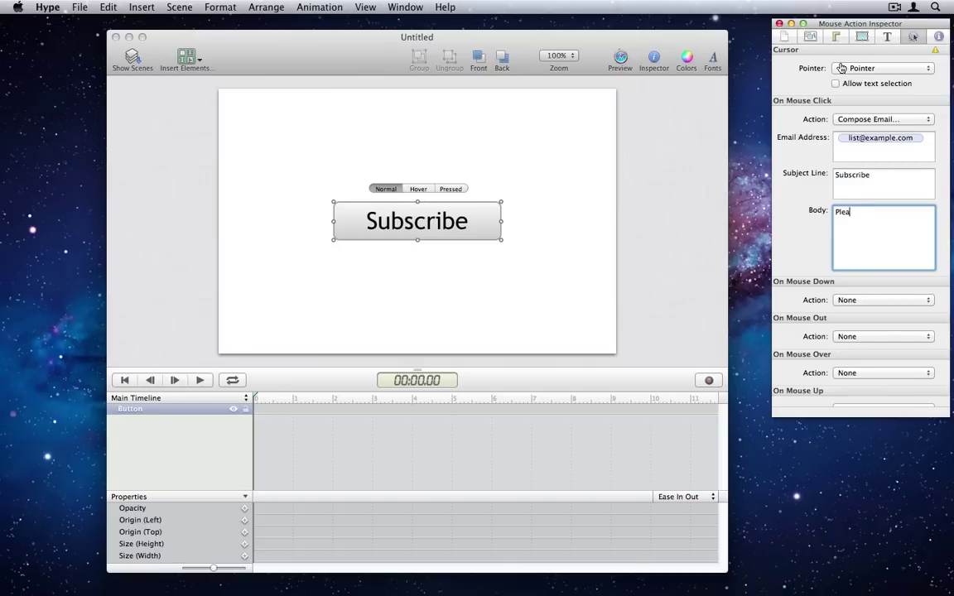
pyautogui.write('se add me to the list.')
pyautogui.click(624, 62)
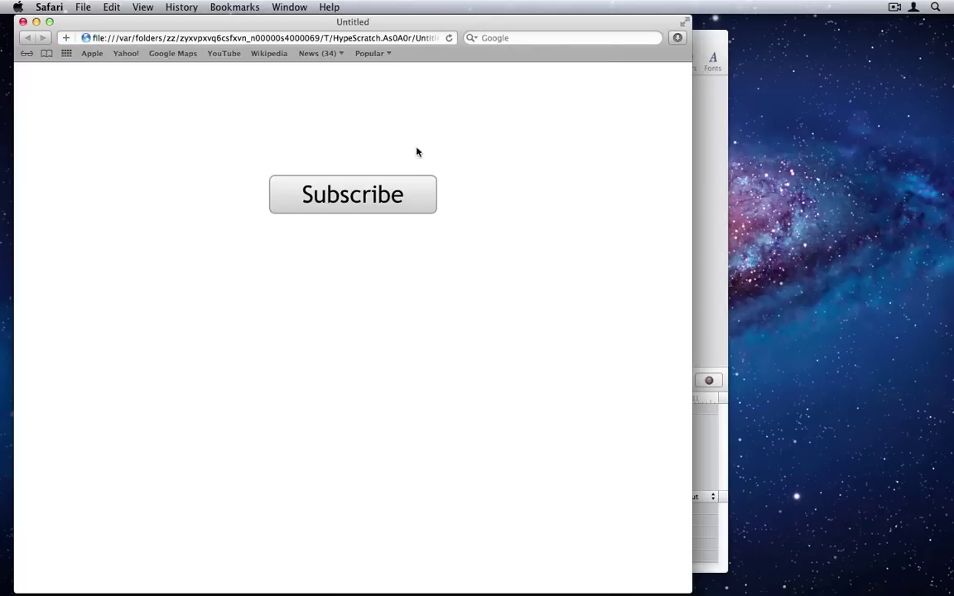
pyautogui.click(396, 202)
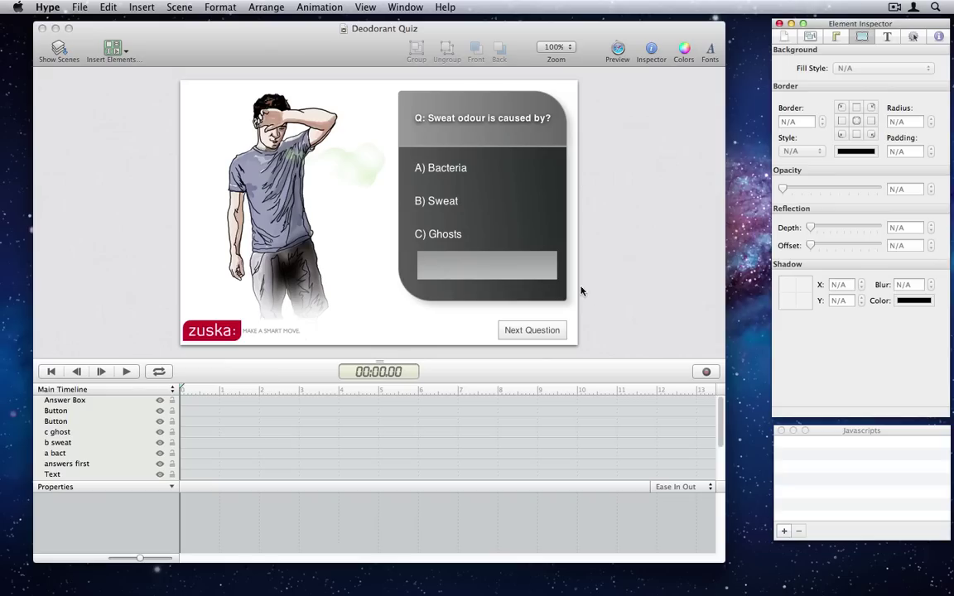
# Step: Give the grey Answer Box the unique element ID answerBox
pyautogui.click(534, 267)
pyautogui.click(914, 37)
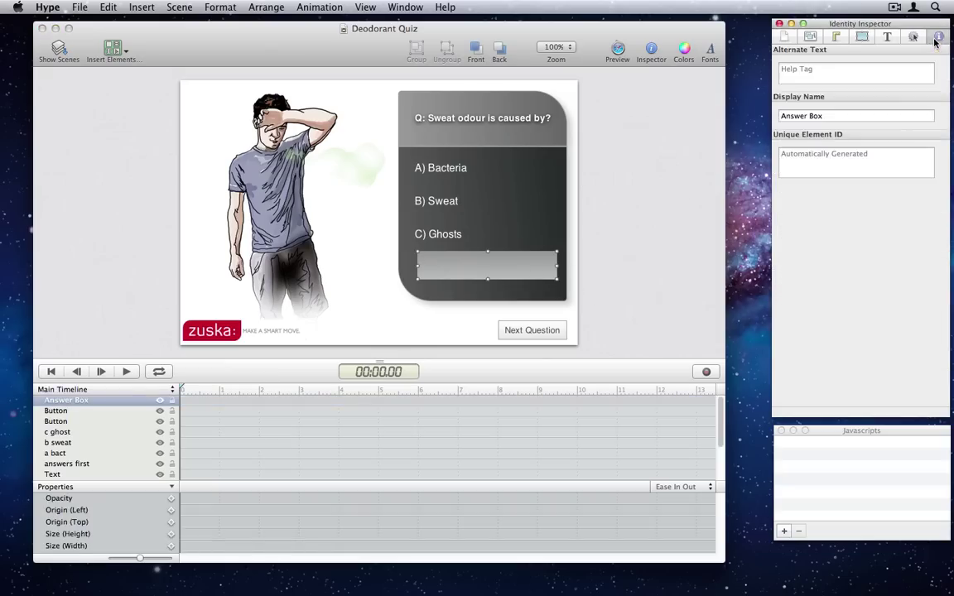
pyautogui.click(836, 156)
pyautogui.write('answerBox')
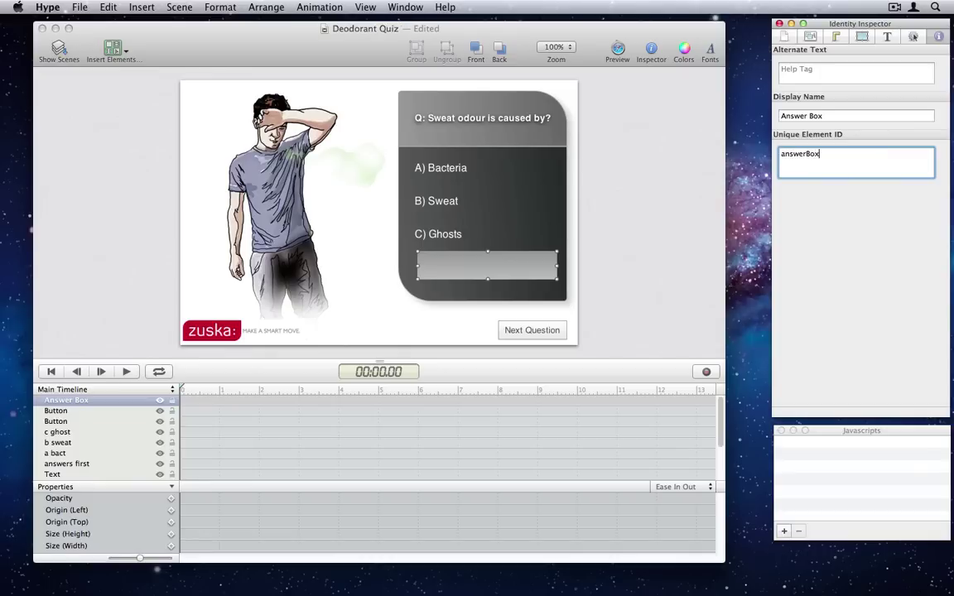
pyautogui.press('Return')
# Step: Set C) Ghosts' On Mouse Click action to Run Javascript with a new function
pyautogui.click(447, 235)
pyautogui.click(917, 39)
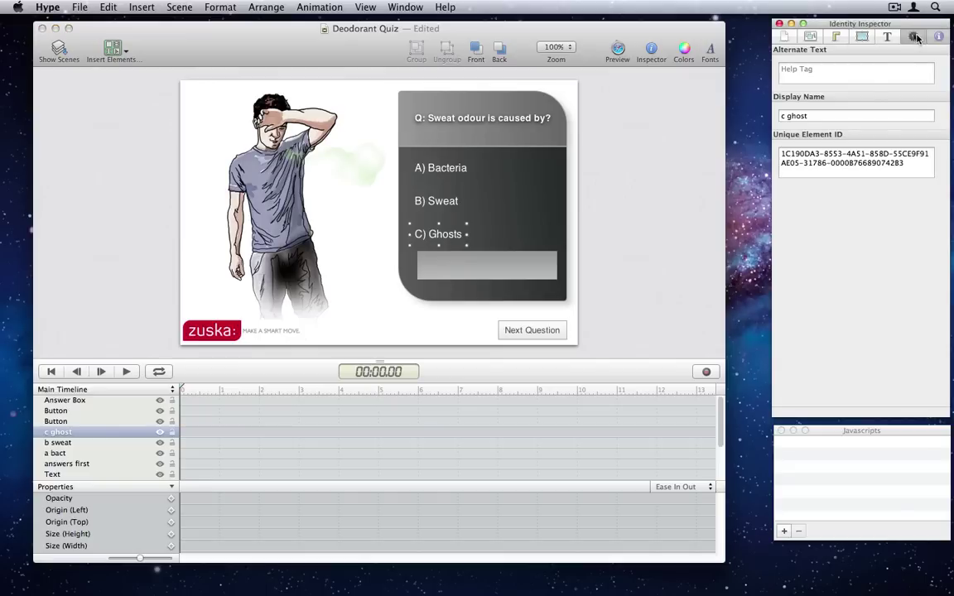
pyautogui.click(914, 37)
pyautogui.click(877, 119)
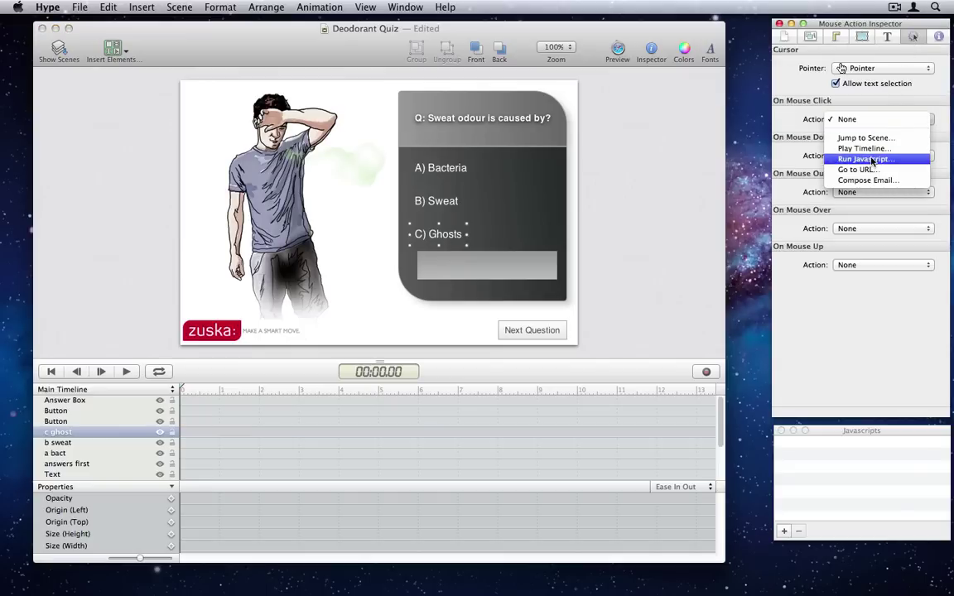
pyautogui.click(872, 161)
pyautogui.click(870, 137)
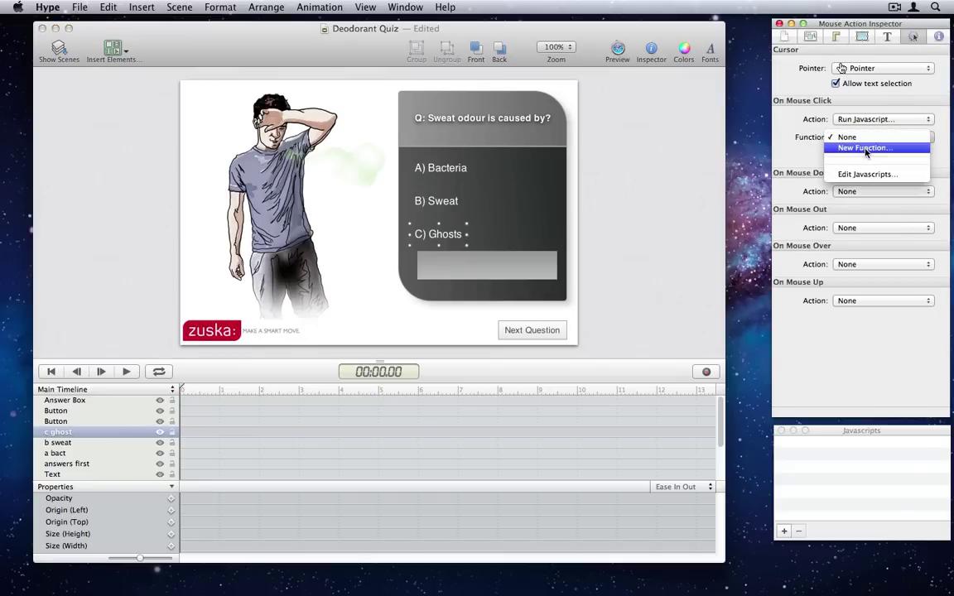
pyautogui.click(865, 147)
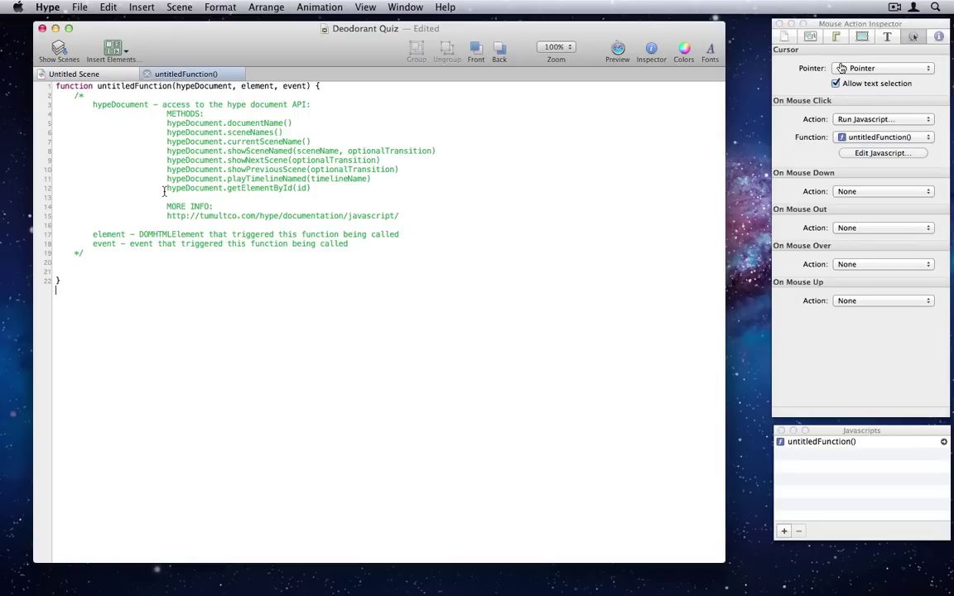
# Step: Write a getElementById("answerBox").innerHTML = "Correct!" line, then preview and click C) Ghosts
pyautogui.moveTo(165, 189); pyautogui.dragTo(319, 188)
pyautogui.press('super+c')
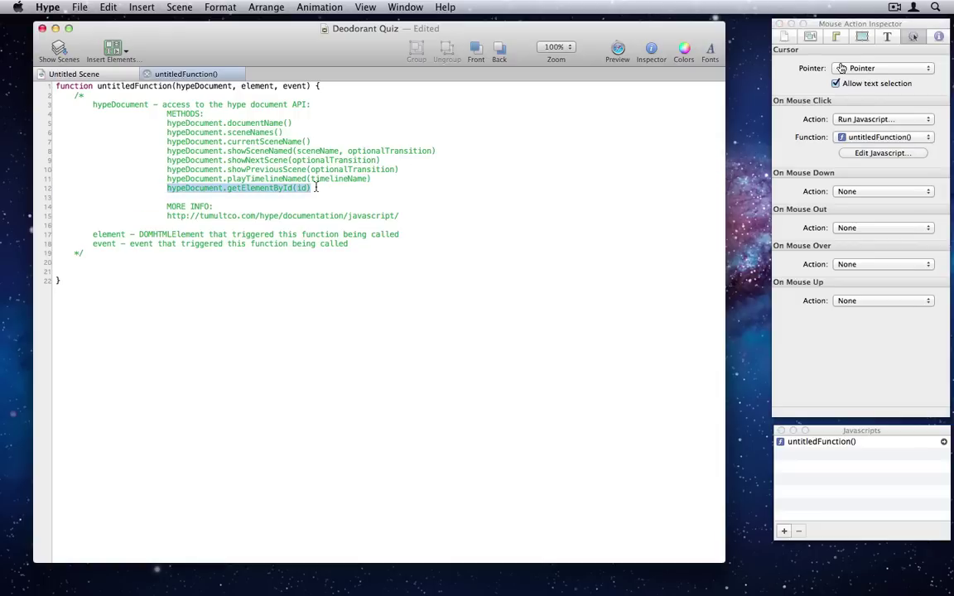
pyautogui.click(131, 271)
pyautogui.press('super+v')
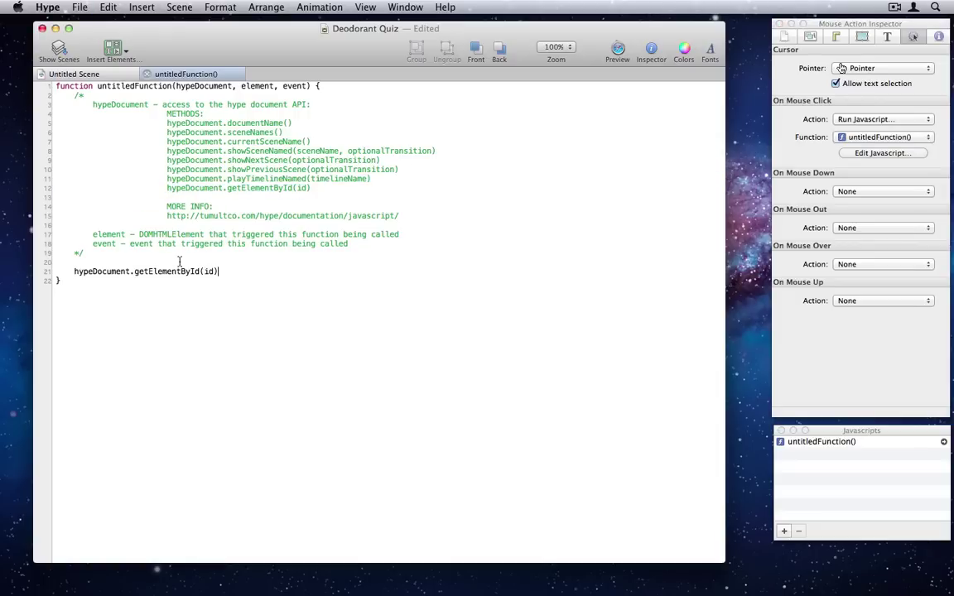
pyautogui.press('Left')
pyautogui.press('BackSpace')
pyautogui.press('BackSpace')
pyautogui.write('"answerBox").innerHTML = "Correc')
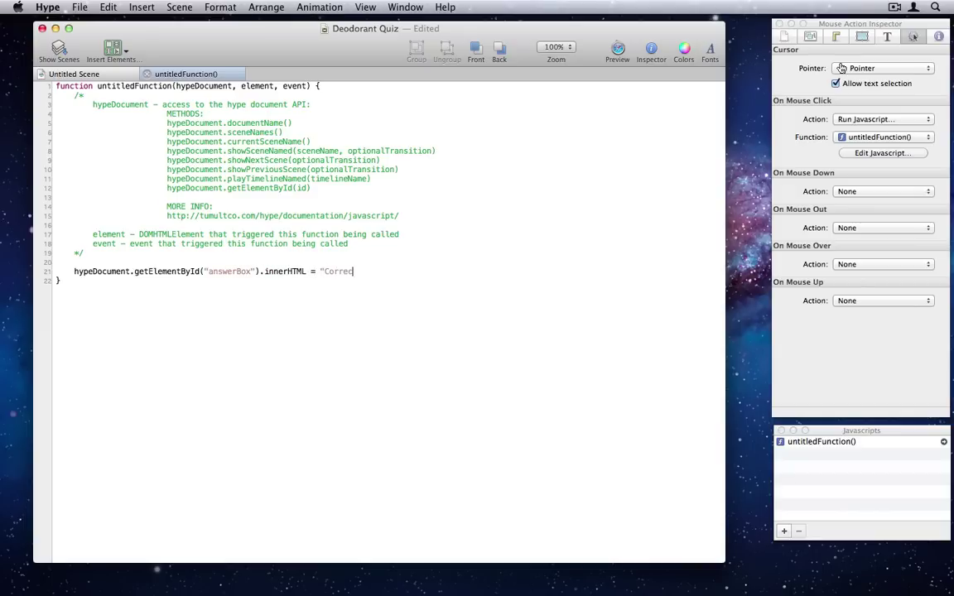
pyautogui.write('t!";')
pyautogui.click(620, 51)
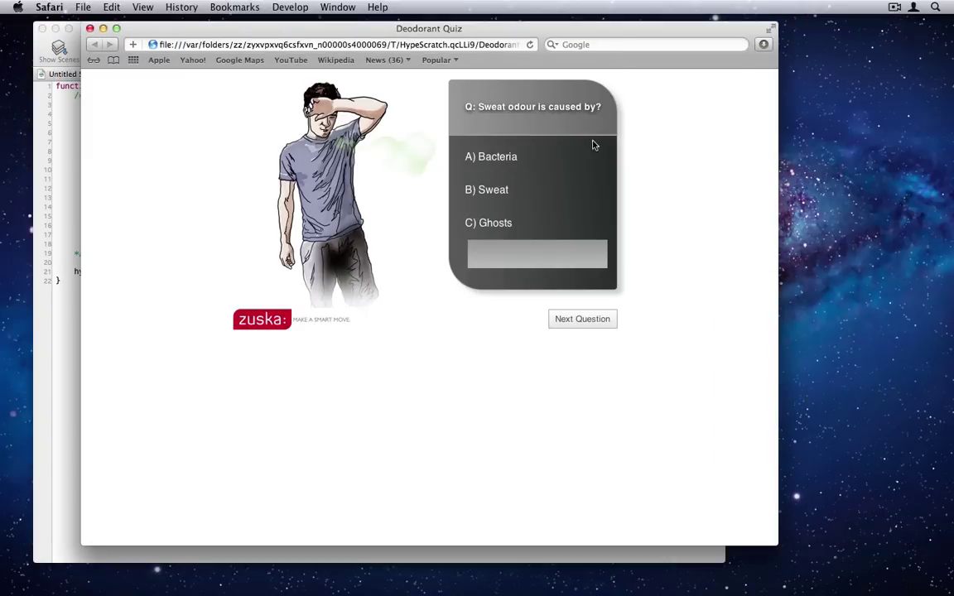
pyautogui.click(496, 225)
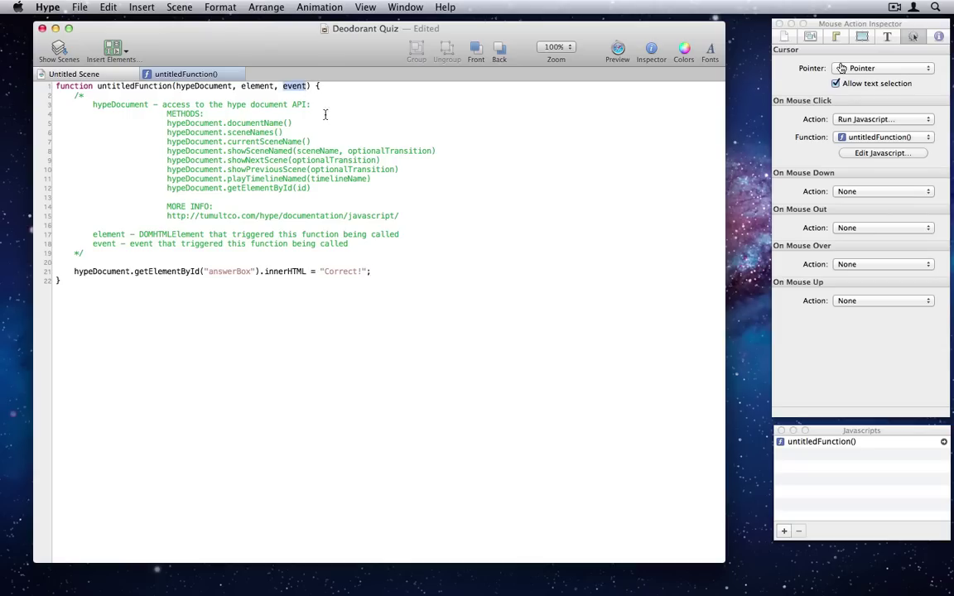
# Step: Replace "Correct!" with event on line 21, then preview and click C) Ghosts
pyautogui.moveTo(318, 271); pyautogui.dragTo(373, 272)
pyautogui.press('BackSpace')
pyautogui.write('event;')
pyautogui.click(618, 55)
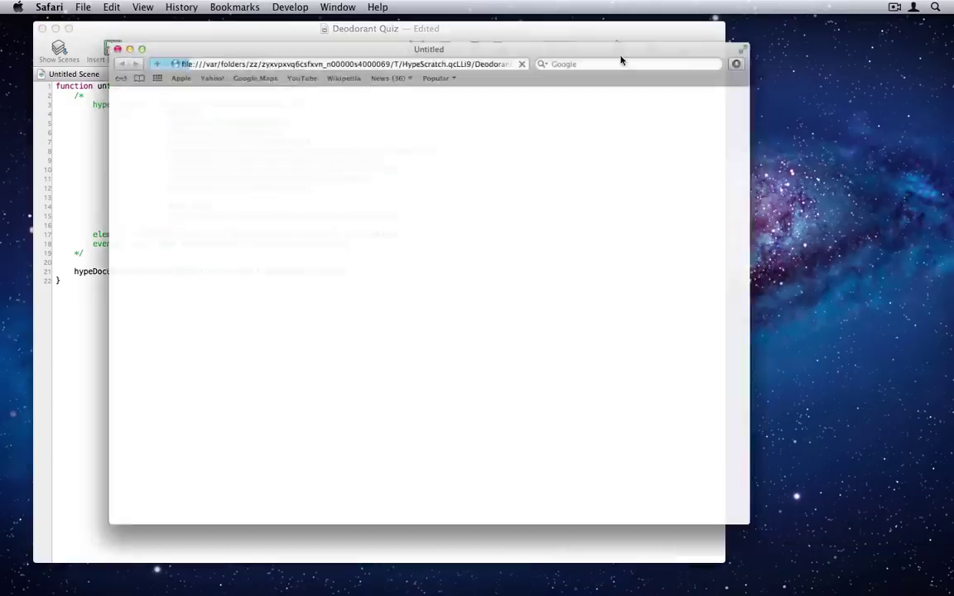
pyautogui.click(509, 224)
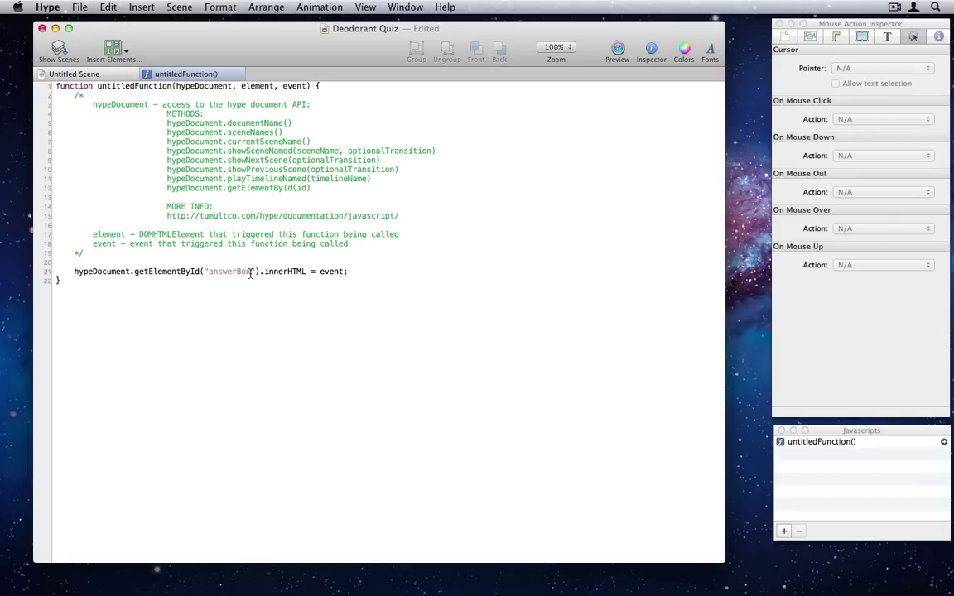
# Step: Delete the quote after answerBox, export as an HTML5 folder, follow the SyntaxError warning, and preview
pyautogui.press('BackSpace')
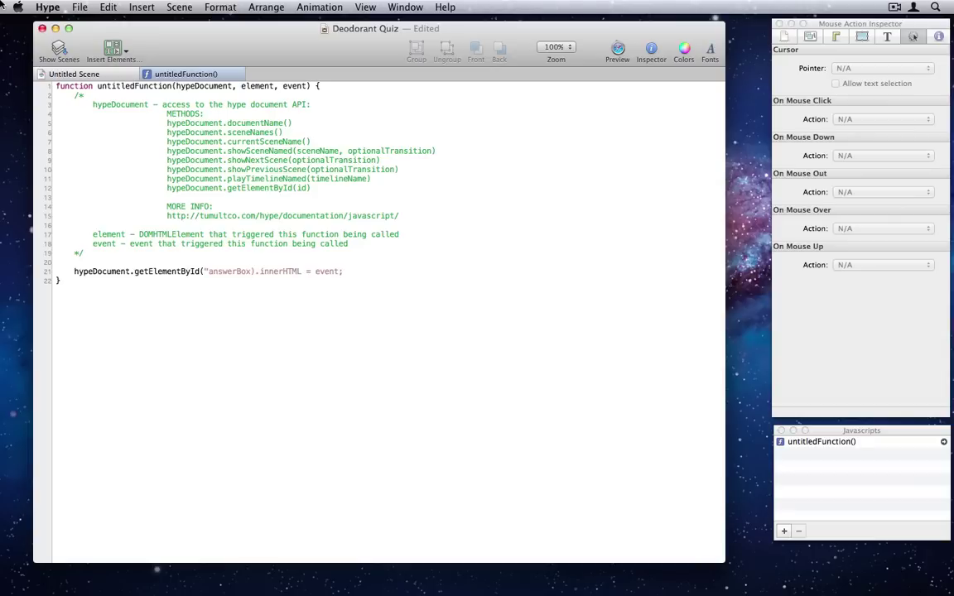
pyautogui.click(78, 7)
pyautogui.moveTo(166, 140)
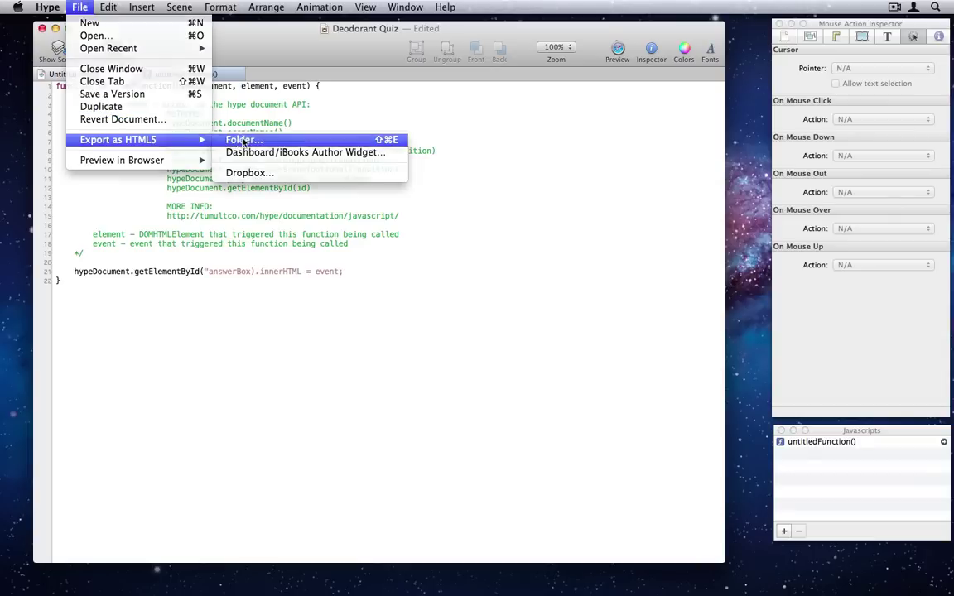
pyautogui.click(236, 140)
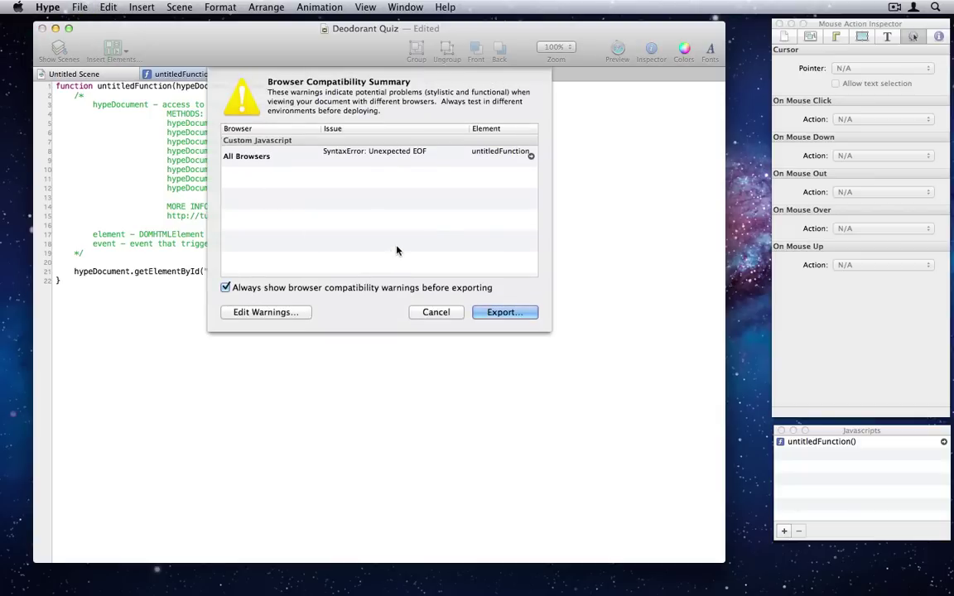
pyautogui.click(531, 158)
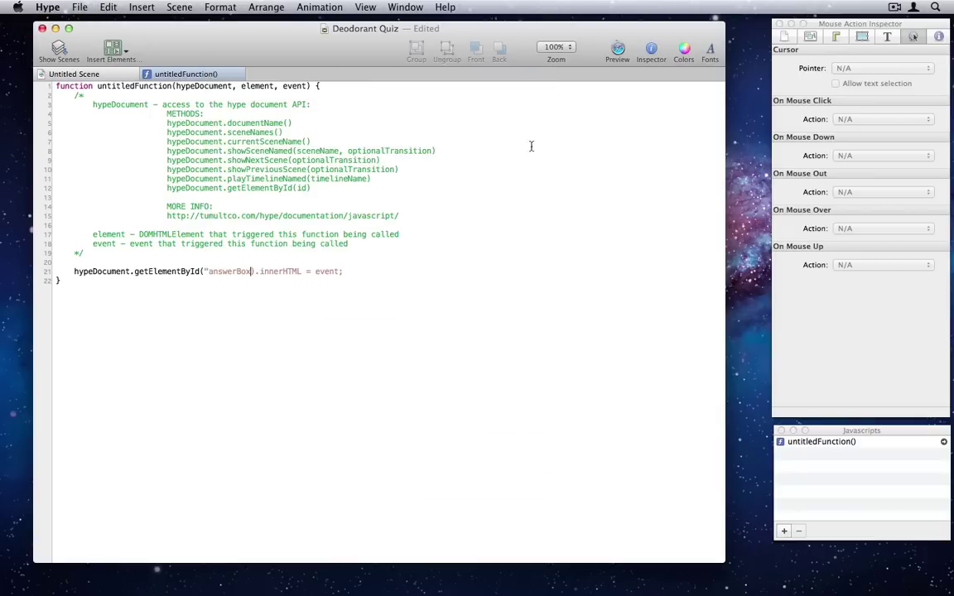
pyautogui.click(619, 48)
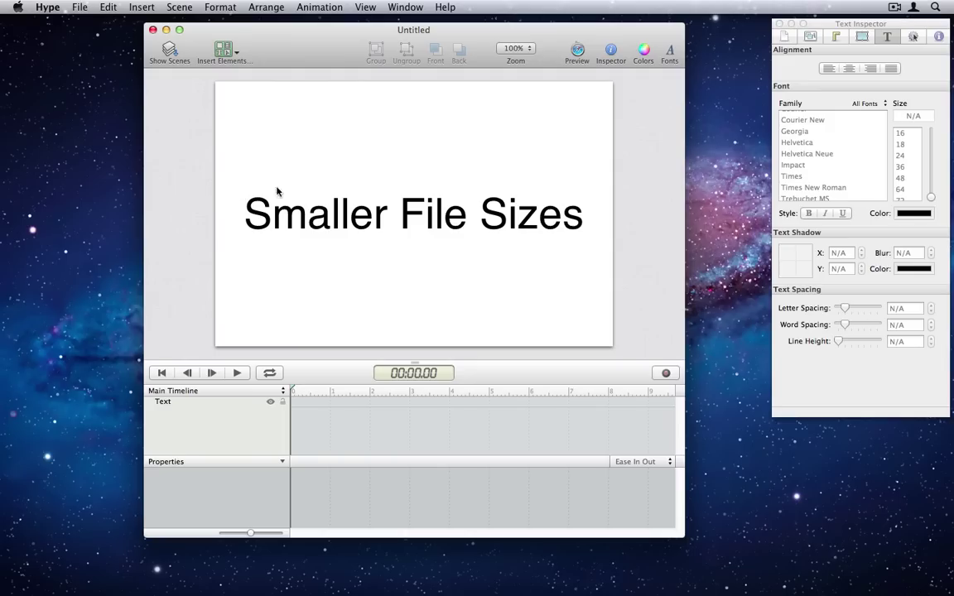
# Step: Preview the page and check Web Inspector's Network panel: three files, 41.47KB transferred
pyautogui.click(578, 52)
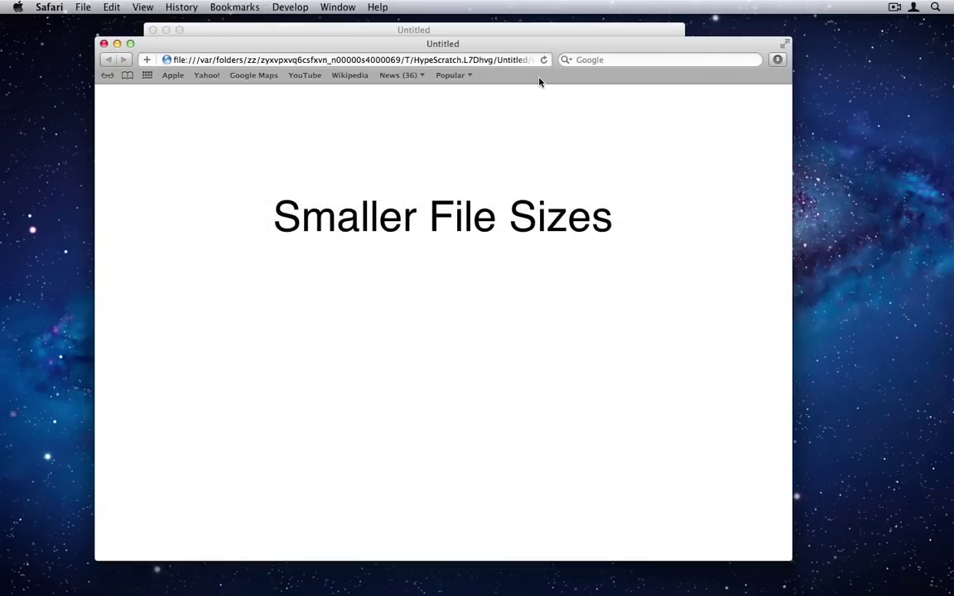
pyautogui.press('alt+super+i')
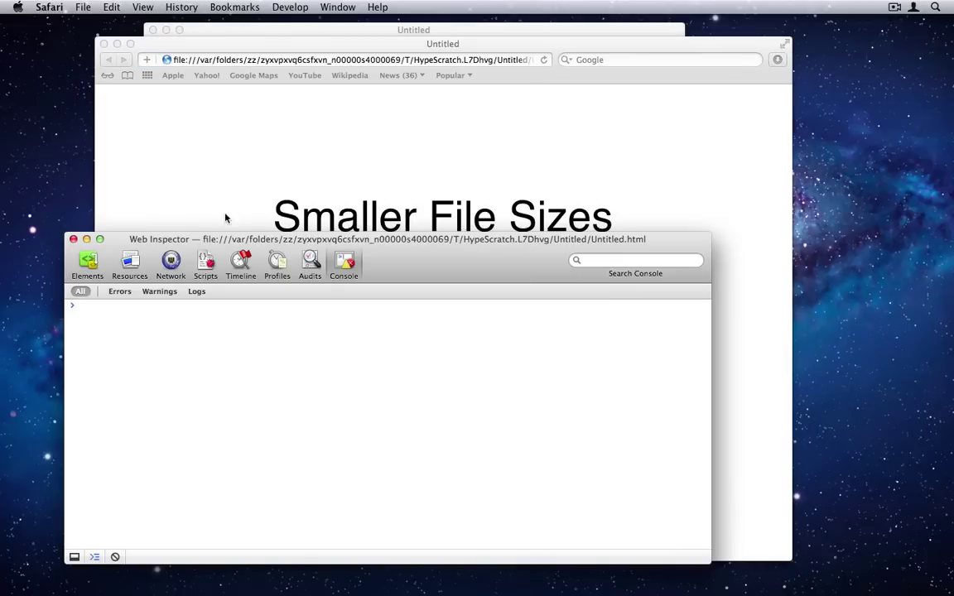
pyautogui.click(170, 263)
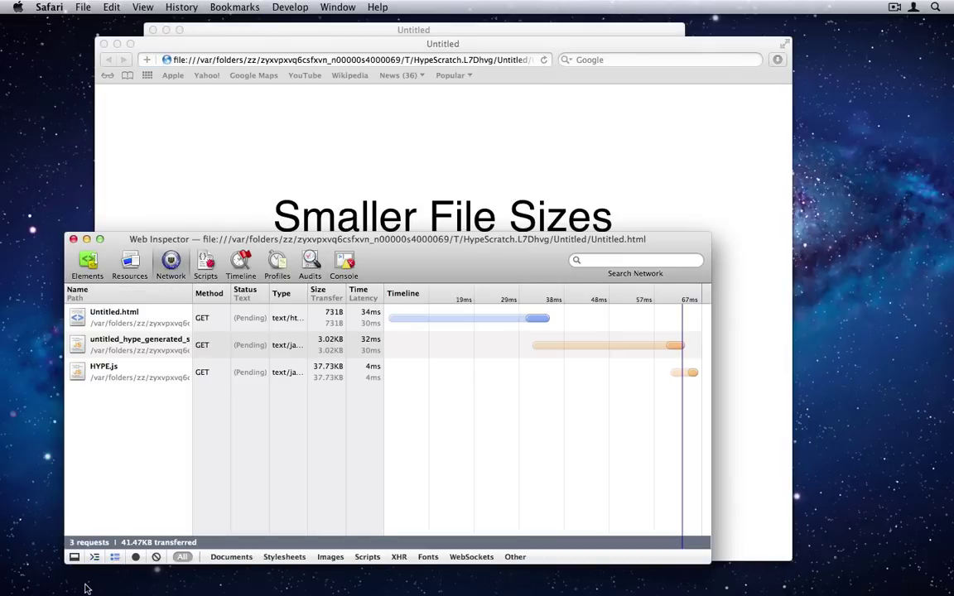
pyautogui.click(110, 545)
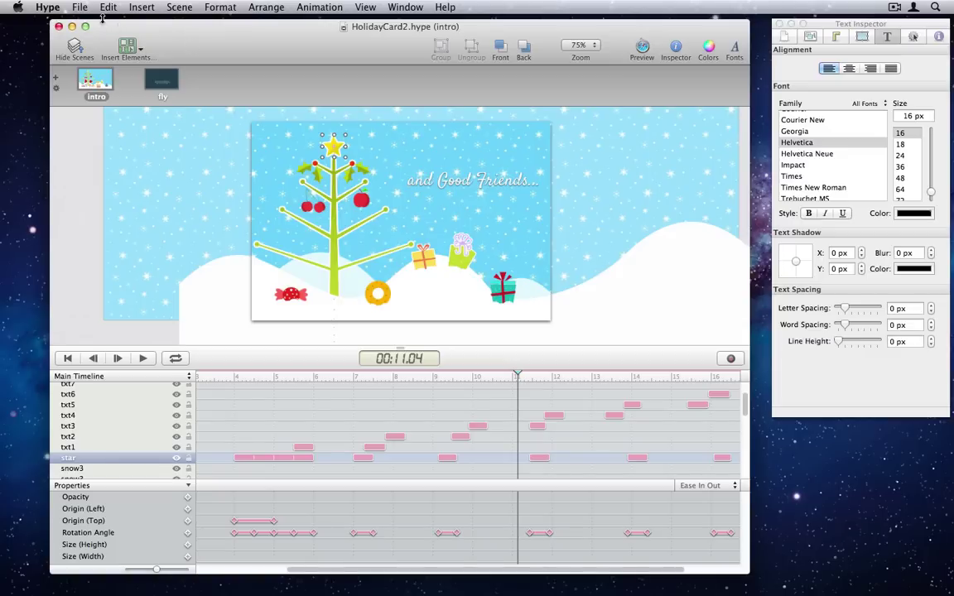
# Step: Look over the Preview in Browser choices, then rewind the intro timeline to 00:00.00
pyautogui.click(80, 7)
pyautogui.moveTo(138, 162)
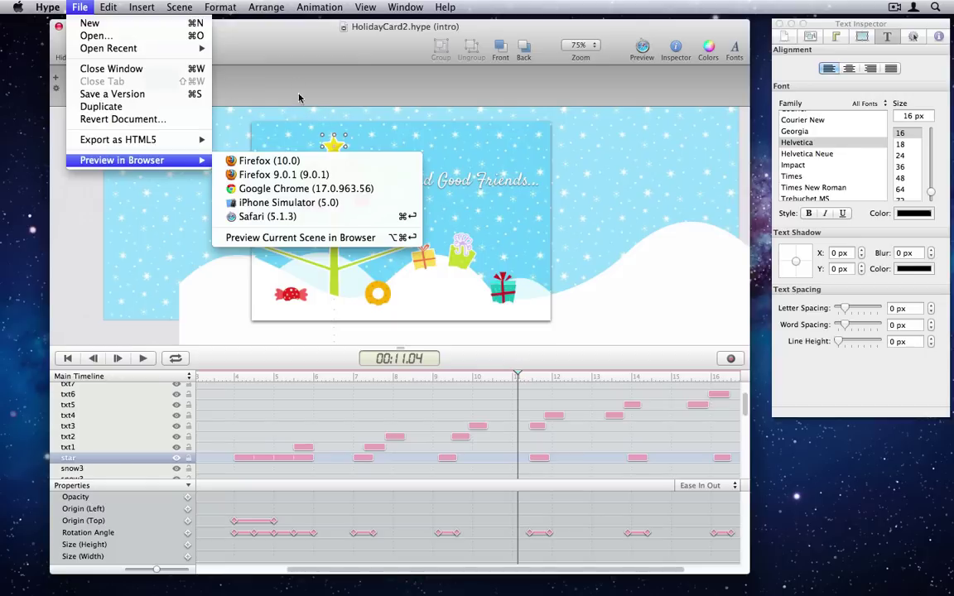
pyautogui.moveTo(271, 7)
pyautogui.moveTo(319, 6)
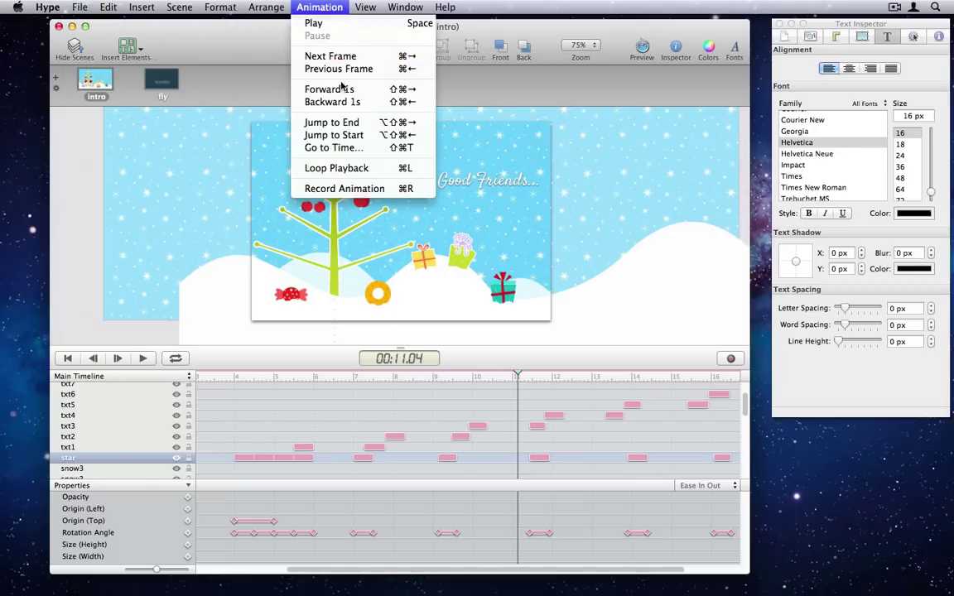
pyautogui.click(356, 135)
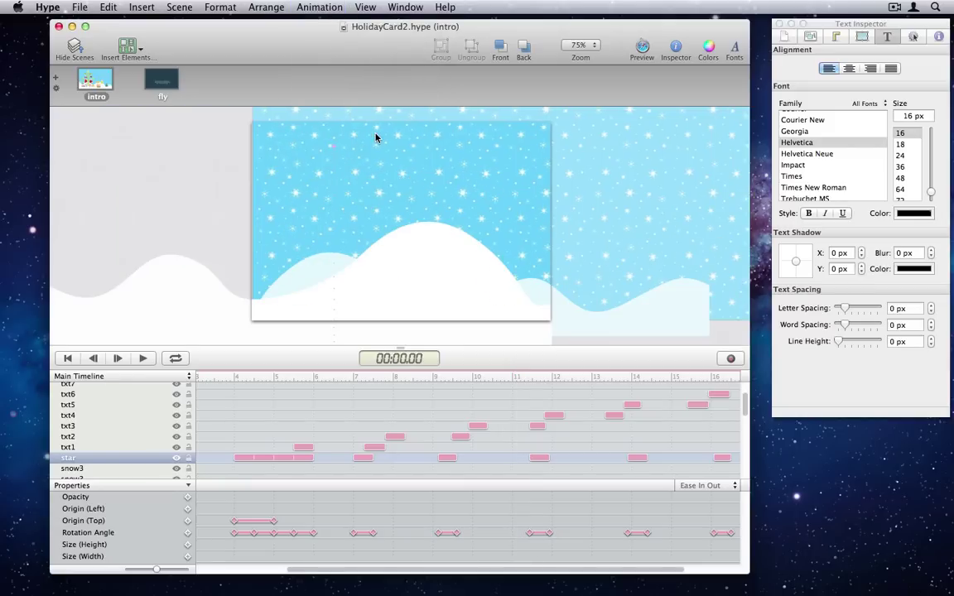